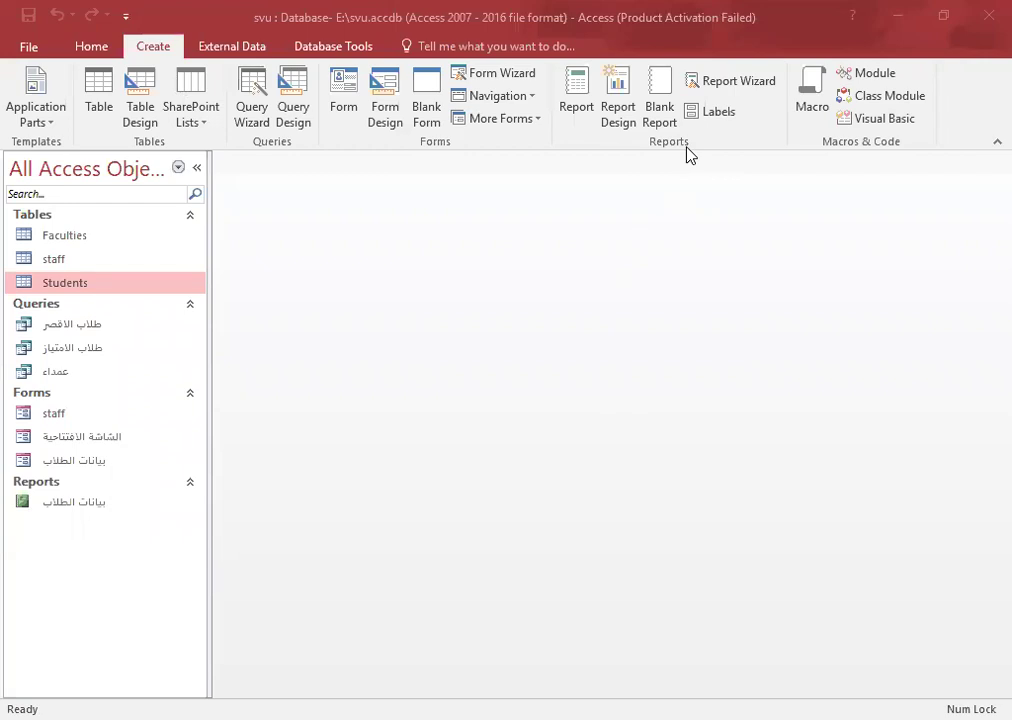
# Step: Create a report with the Report Wizard from the Faculties table, including all of its fields
pyautogui.click(717, 84)
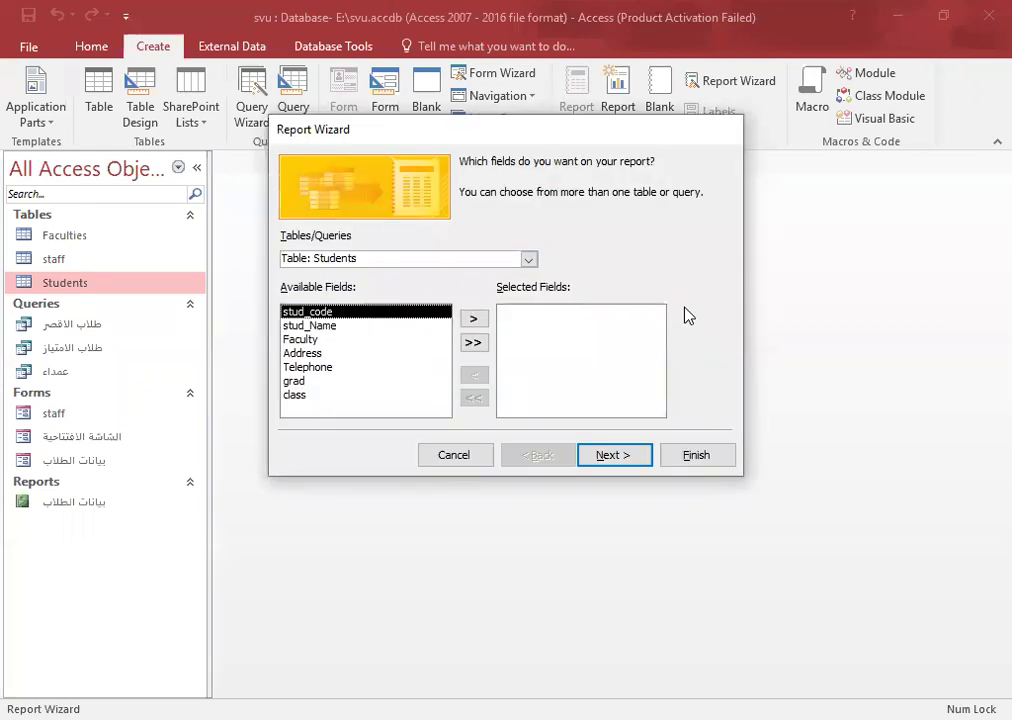
pyautogui.click(528, 260)
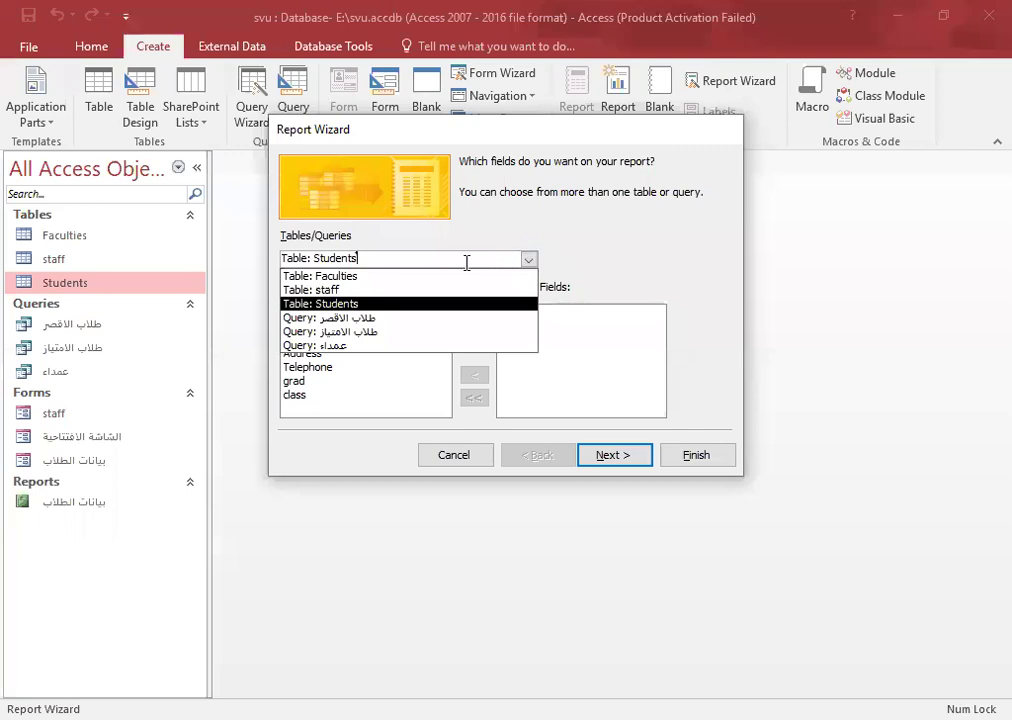
pyautogui.click(390, 276)
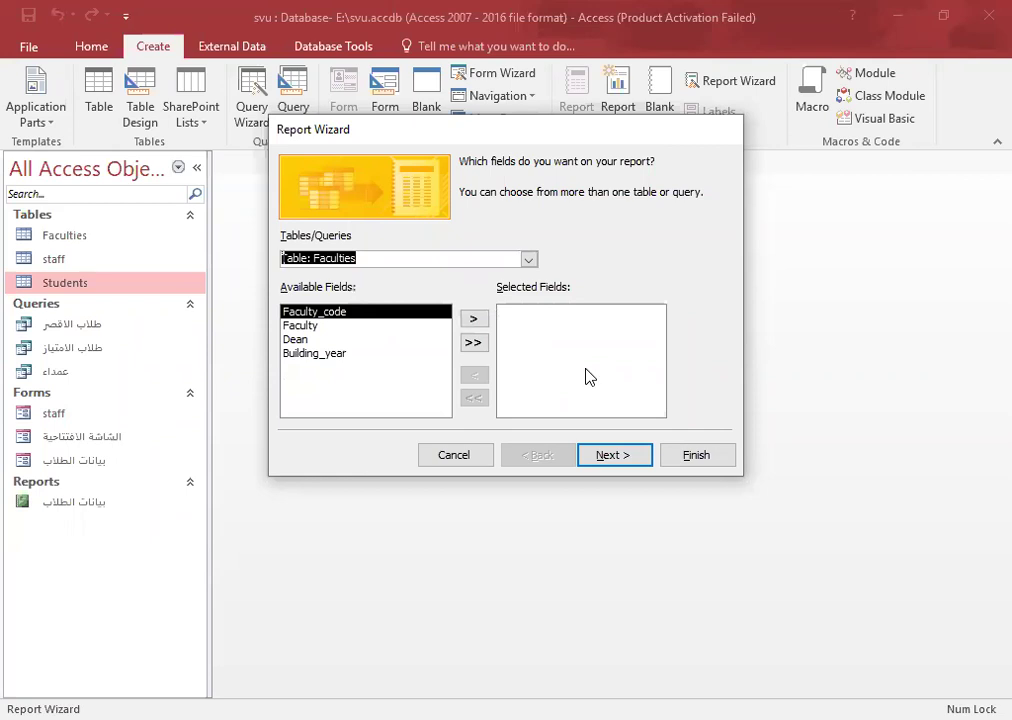
pyautogui.click(474, 343)
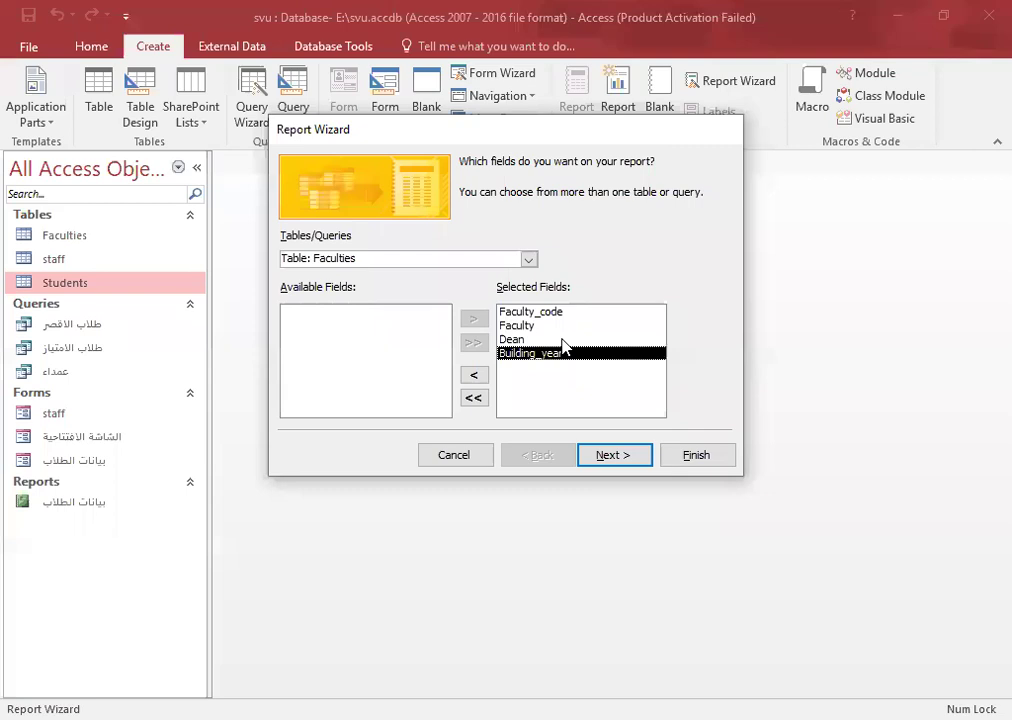
pyautogui.click(700, 455)
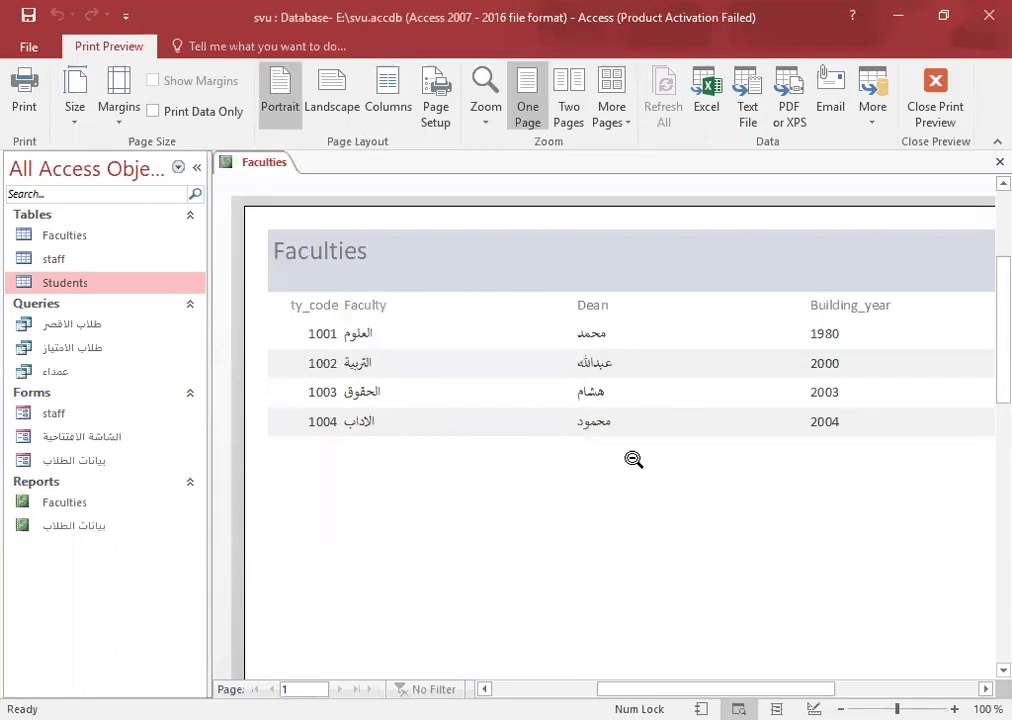
# Step: Switch the Faculties report to Design View and replace its header title with الكليات
pyautogui.click(580, 356)
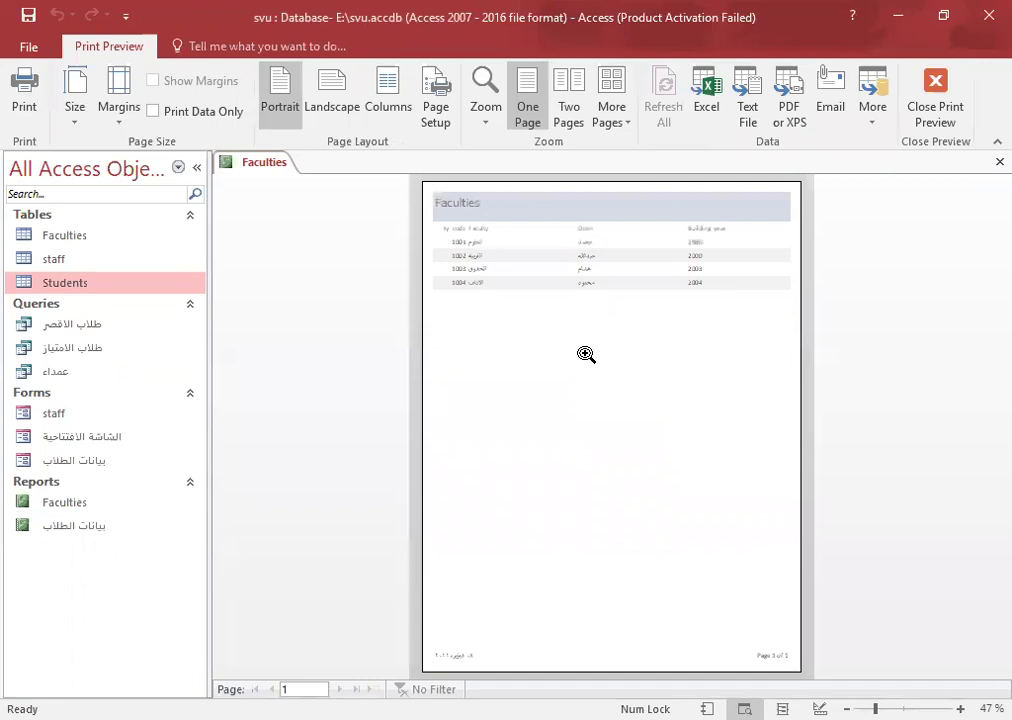
pyautogui.click(556, 284)
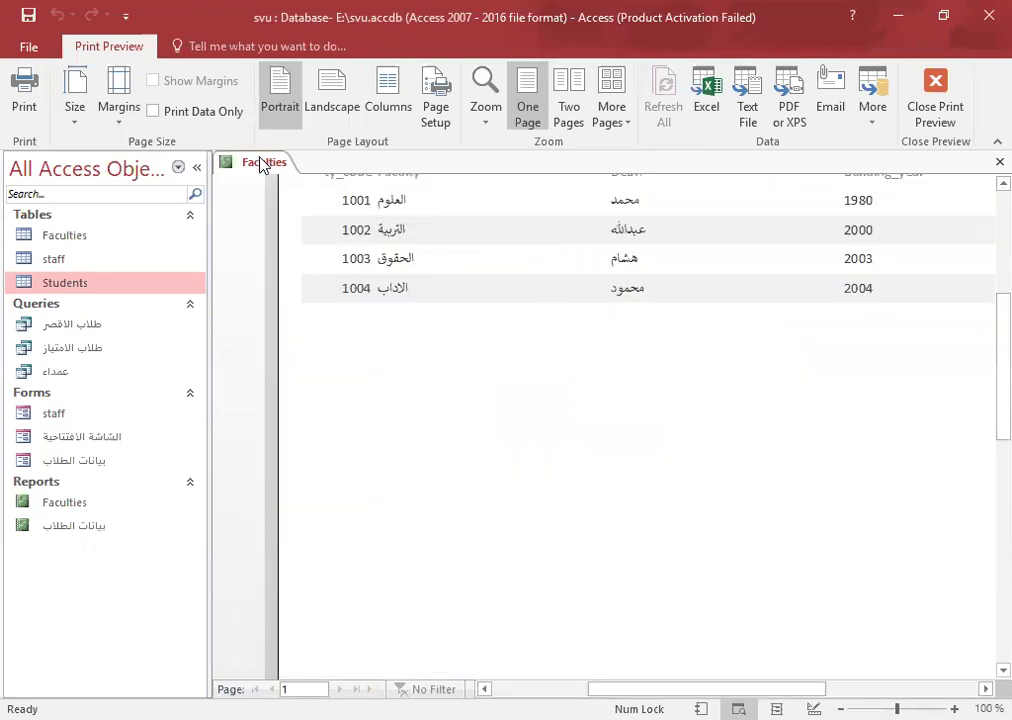
pyautogui.rightClick(262, 165)
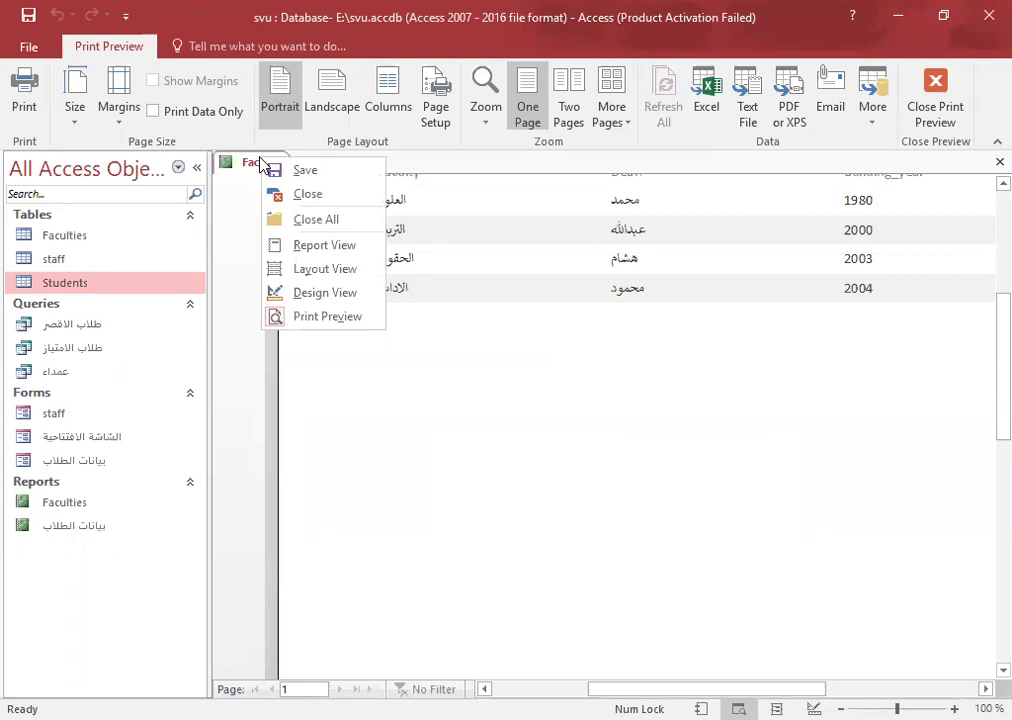
pyautogui.click(312, 293)
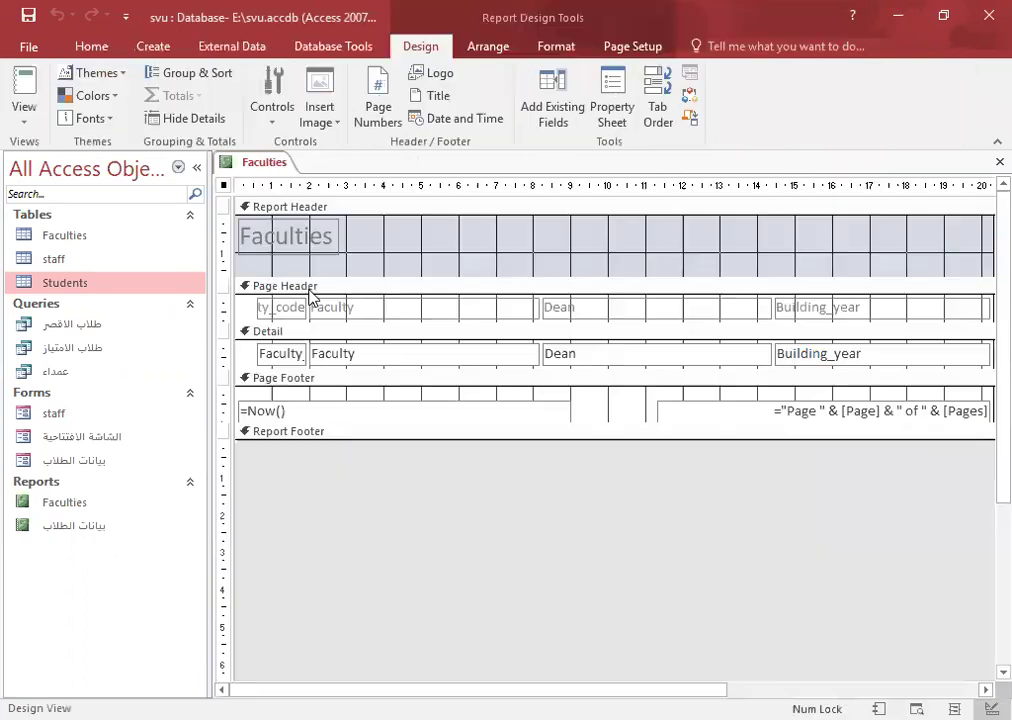
pyautogui.click(302, 240)
pyautogui.doubleClick(308, 237)
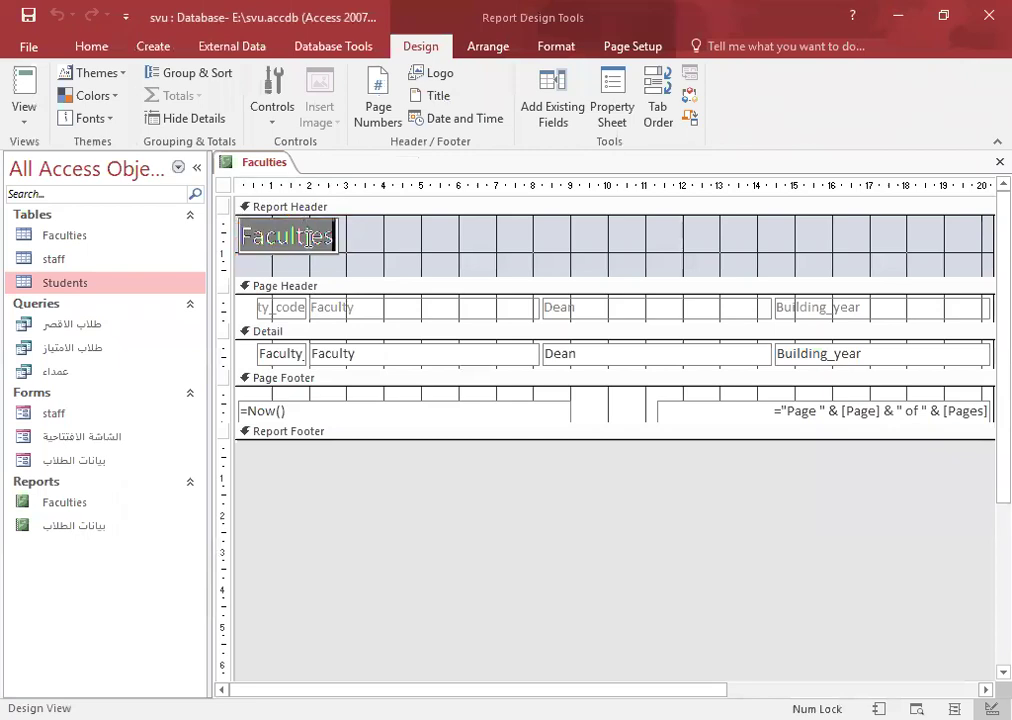
pyautogui.press('BackSpace')
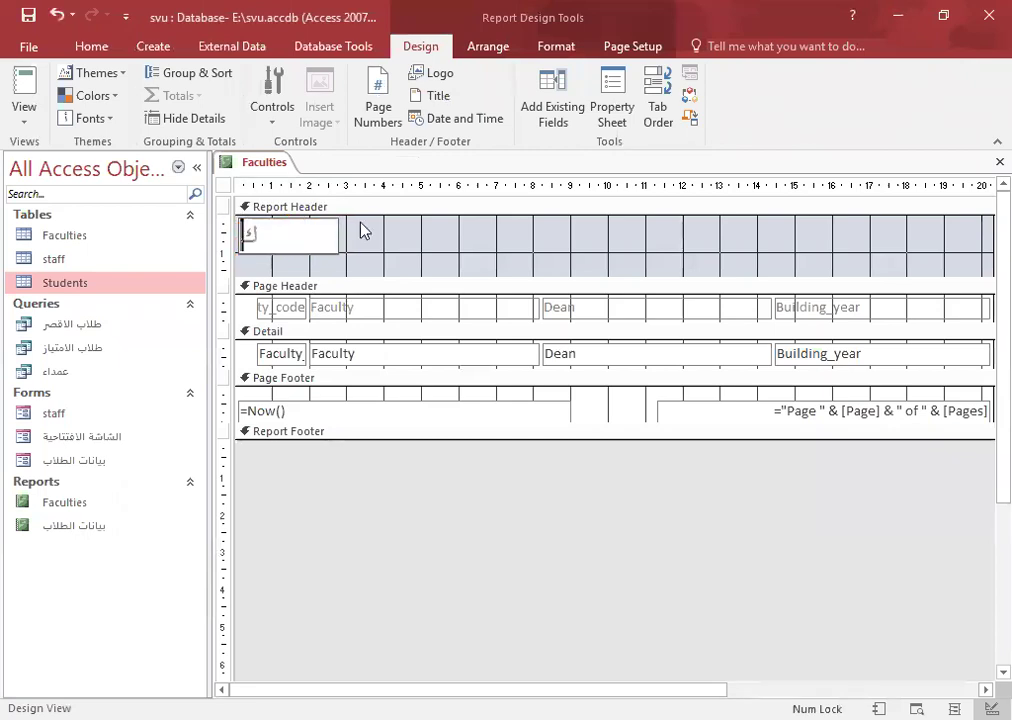
pyautogui.write('الكليات')
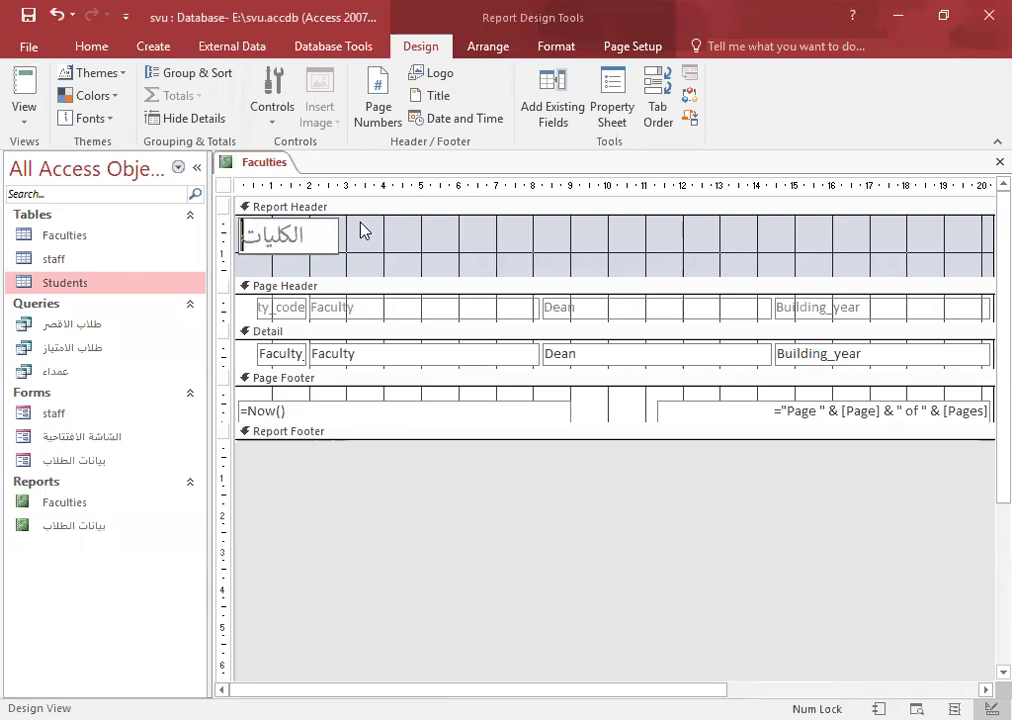
pyautogui.click(522, 248)
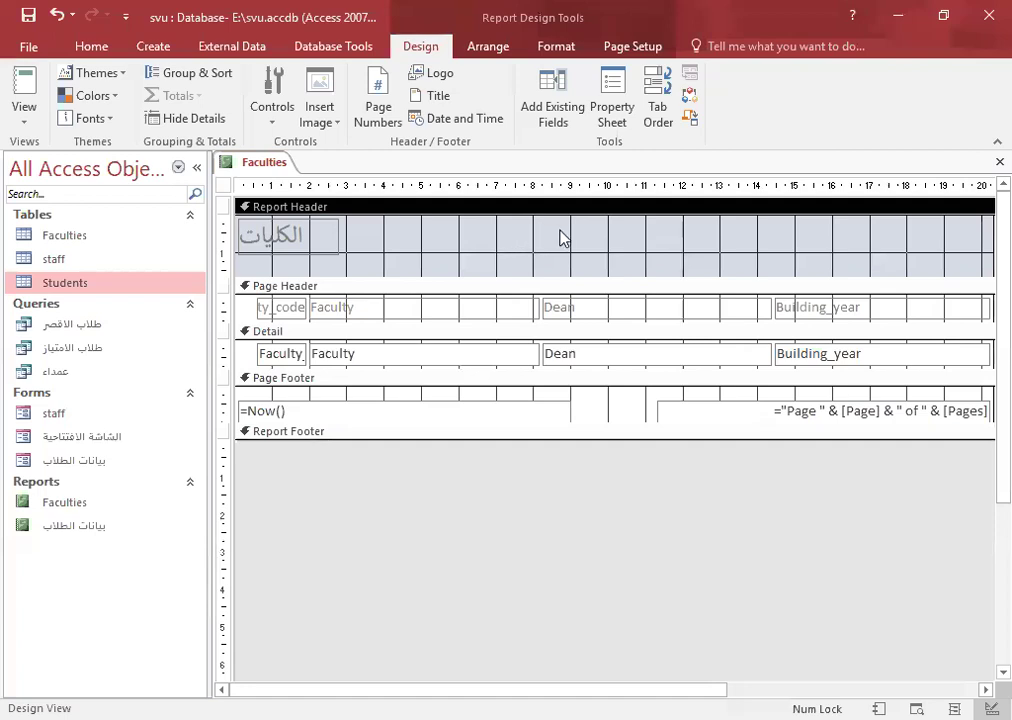
# Step: Insert the logo picture as the report header's logo, move it to about the 17 cm mark, and save the report
pyautogui.click(437, 75)
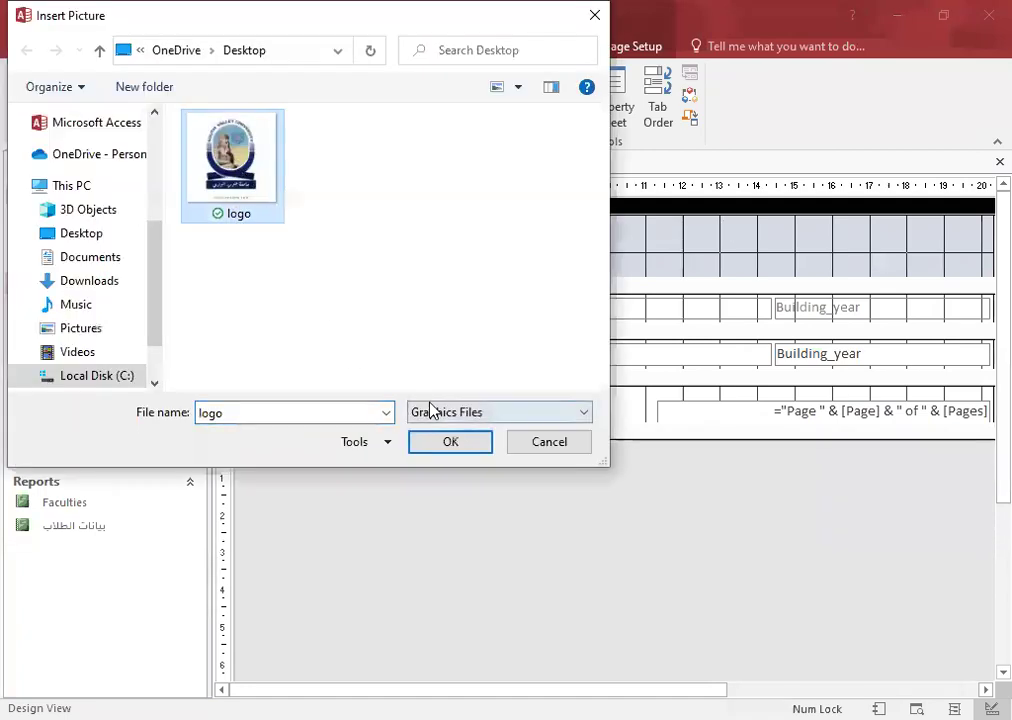
pyautogui.click(444, 445)
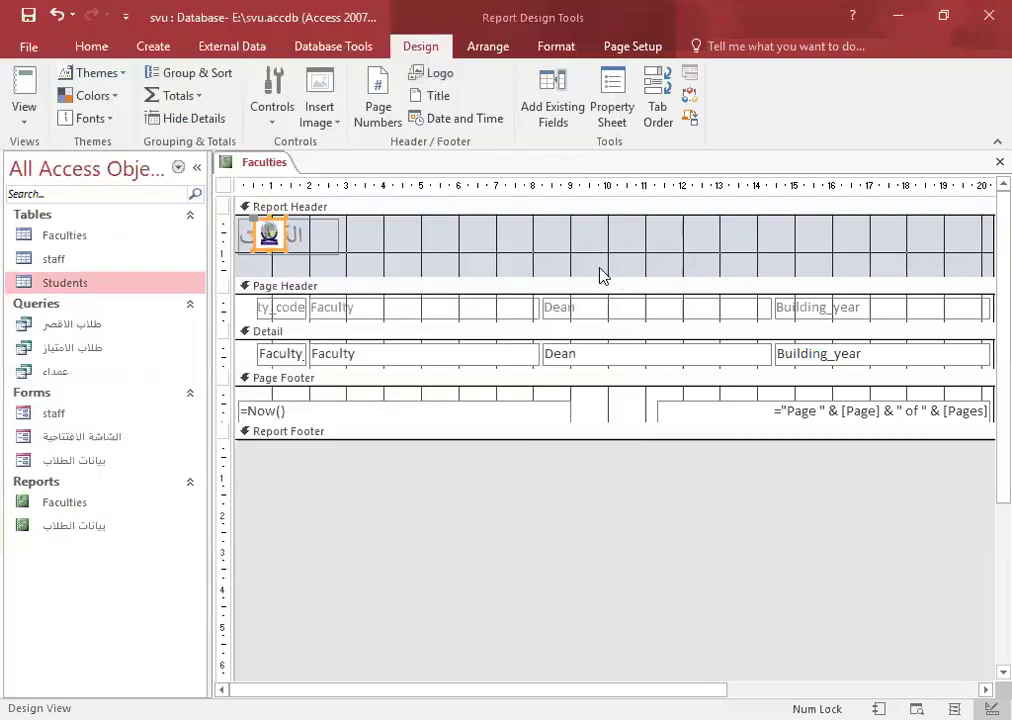
pyautogui.moveTo(285, 236); pyautogui.dragTo(895, 235)
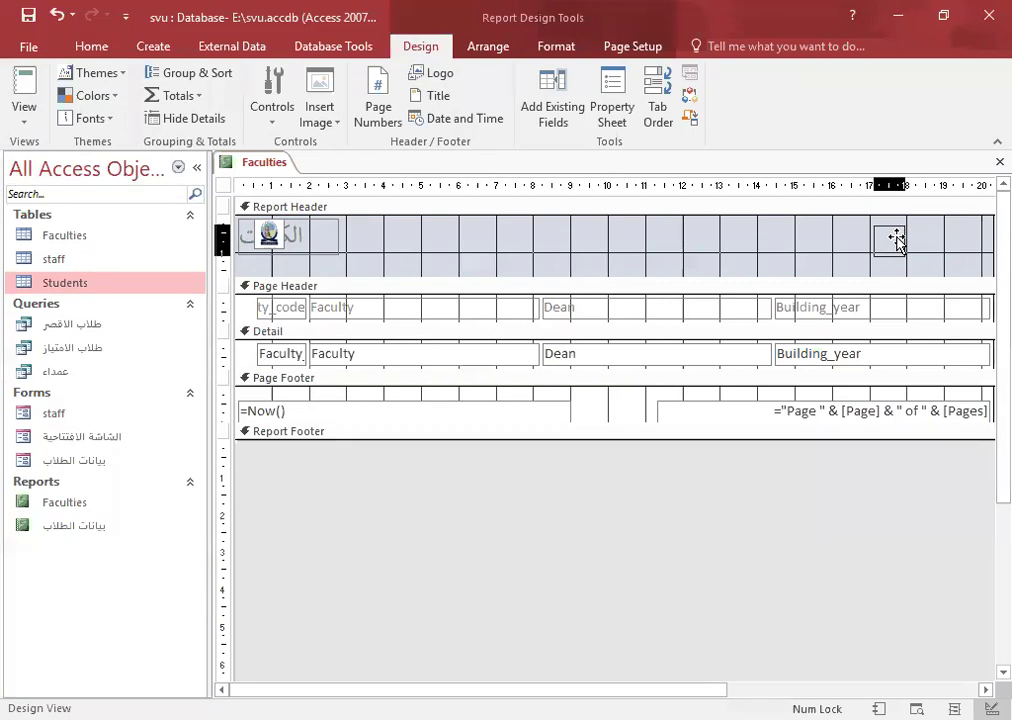
pyautogui.rightClick(267, 164)
pyautogui.click(290, 178)
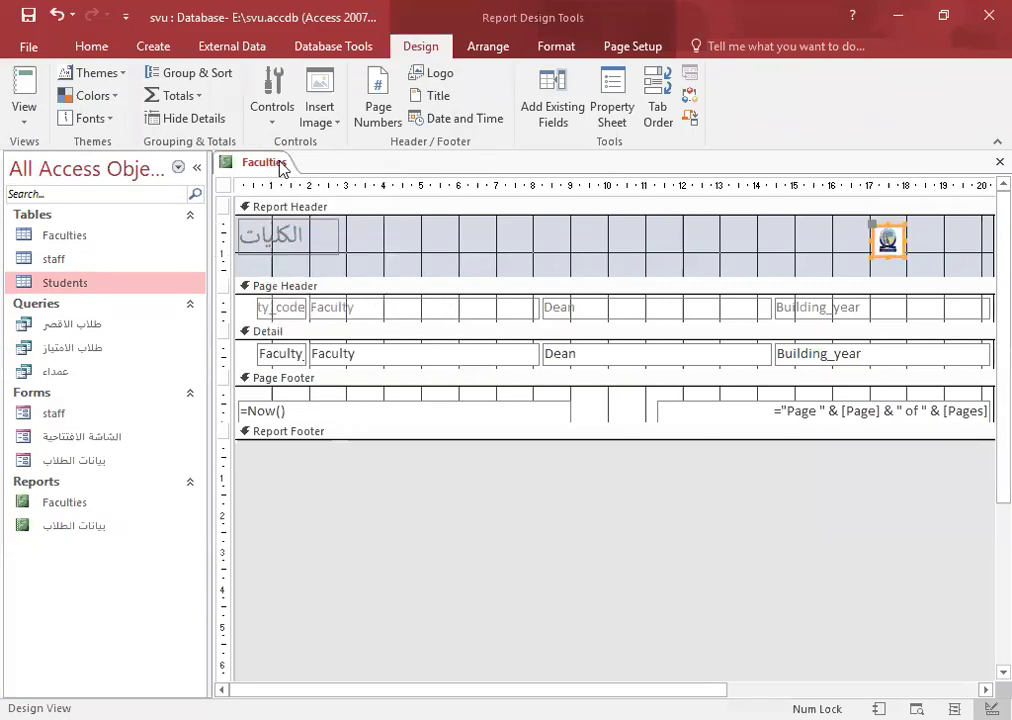
# Step: Review the Faculties report in Report View, then in Print Preview with the whole page showing
pyautogui.rightClick(267, 166)
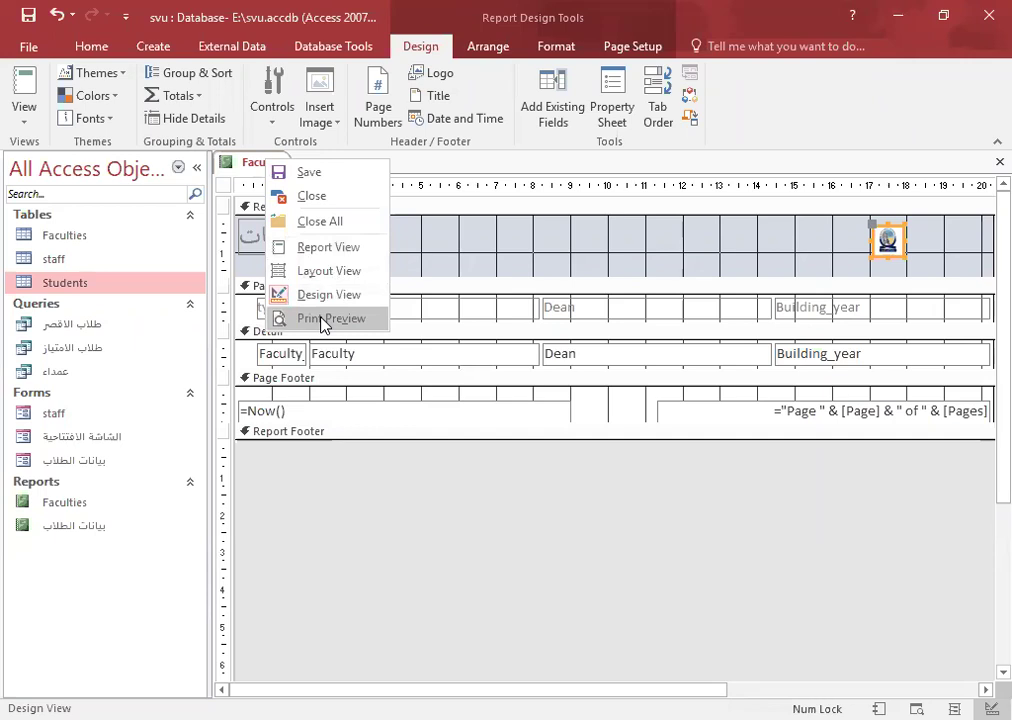
pyautogui.click(25, 90)
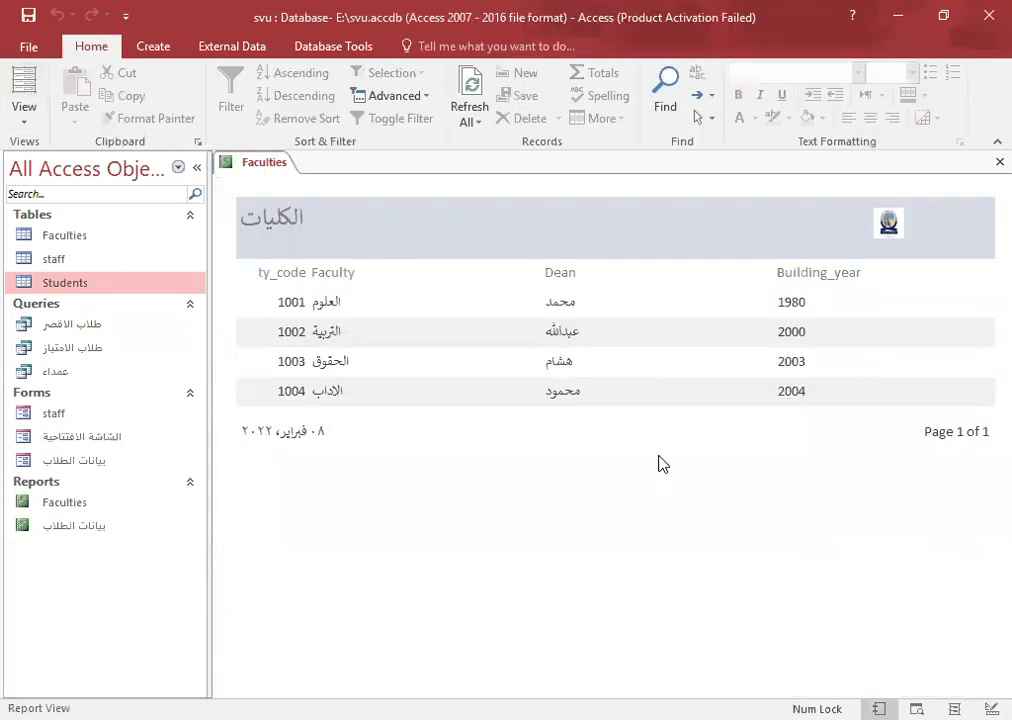
pyautogui.doubleClick(617, 334)
pyautogui.click(492, 395)
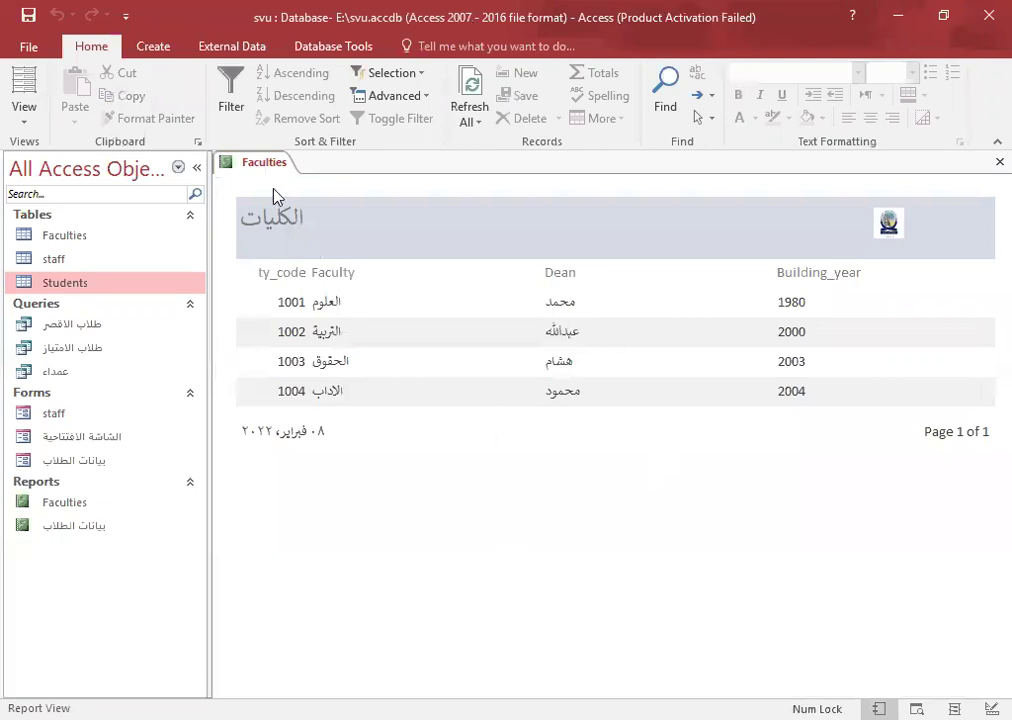
pyautogui.rightClick(271, 163)
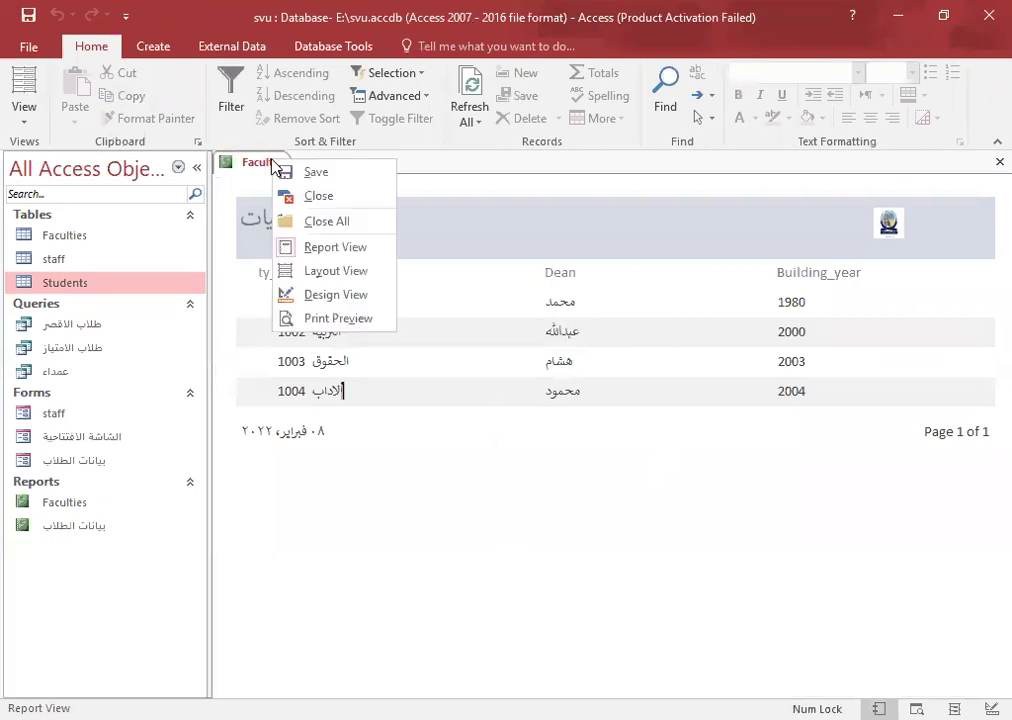
pyautogui.click(318, 320)
pyautogui.click(657, 341)
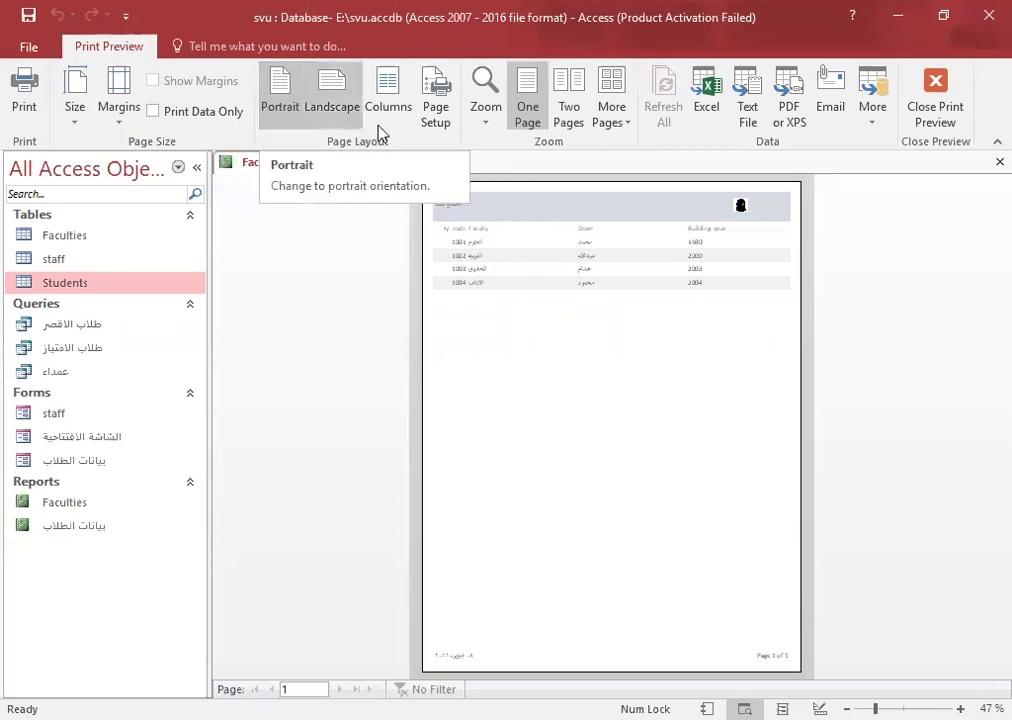
# Step: Examine the four margin settings in the report's page setup, and close the setup and the print preview
pyautogui.click(448, 107)
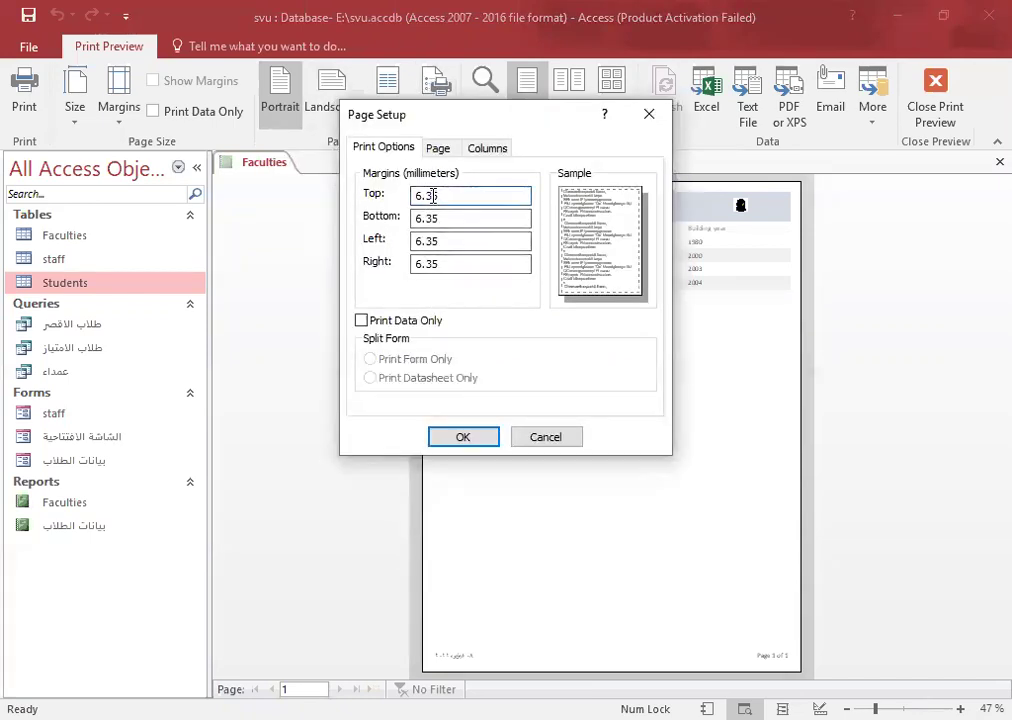
pyautogui.click(468, 219)
pyautogui.click(461, 241)
pyautogui.click(459, 264)
pyautogui.click(454, 196)
pyautogui.click(655, 122)
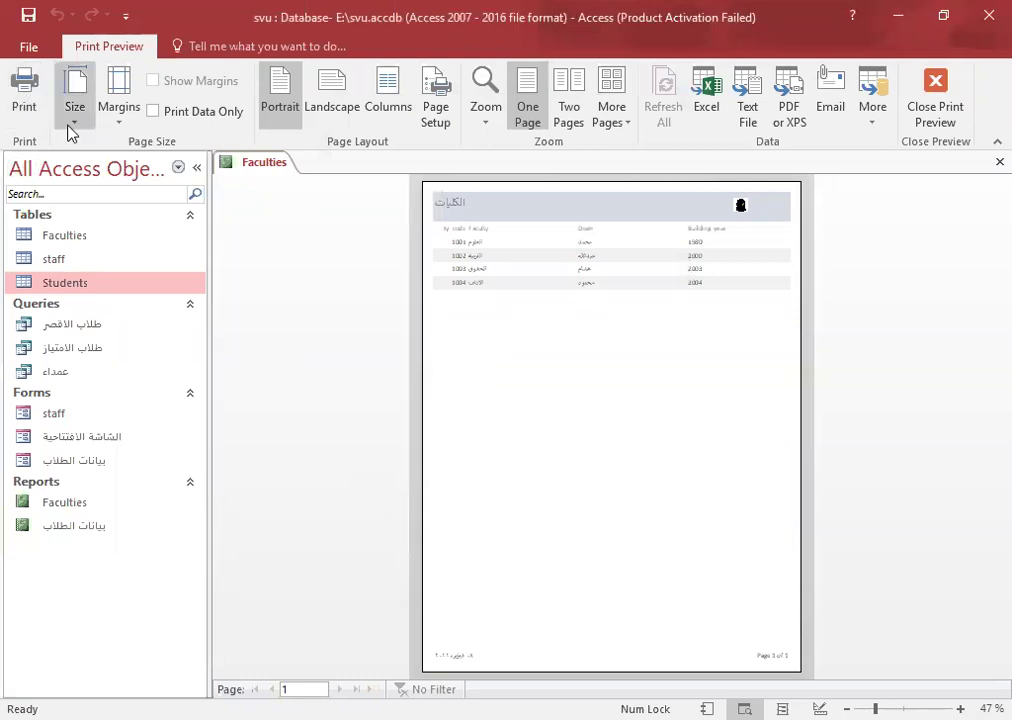
pyautogui.click(945, 97)
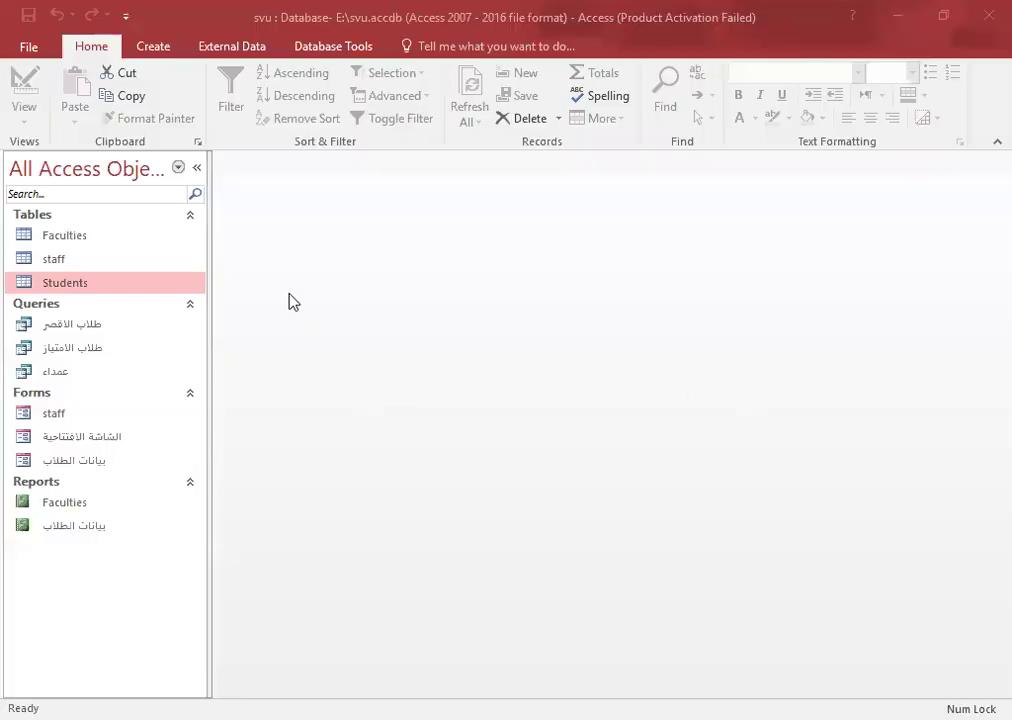
# Step: Start a new Report Wizard report from the Students table with all its fields and advance to the grouping levels
pyautogui.click(151, 52)
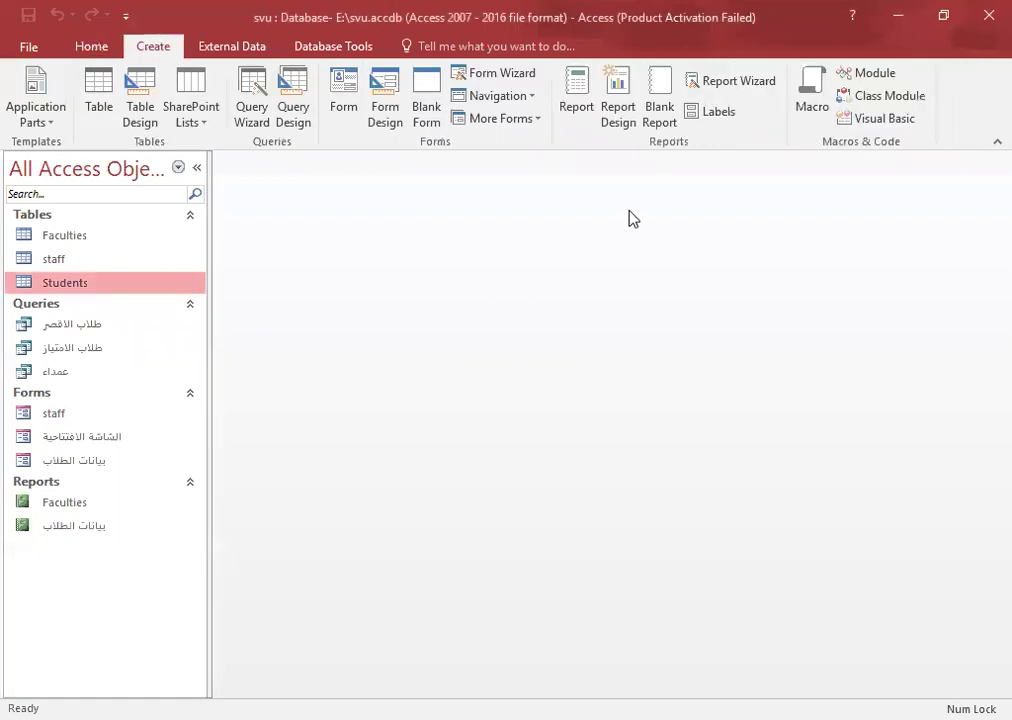
pyautogui.click(728, 81)
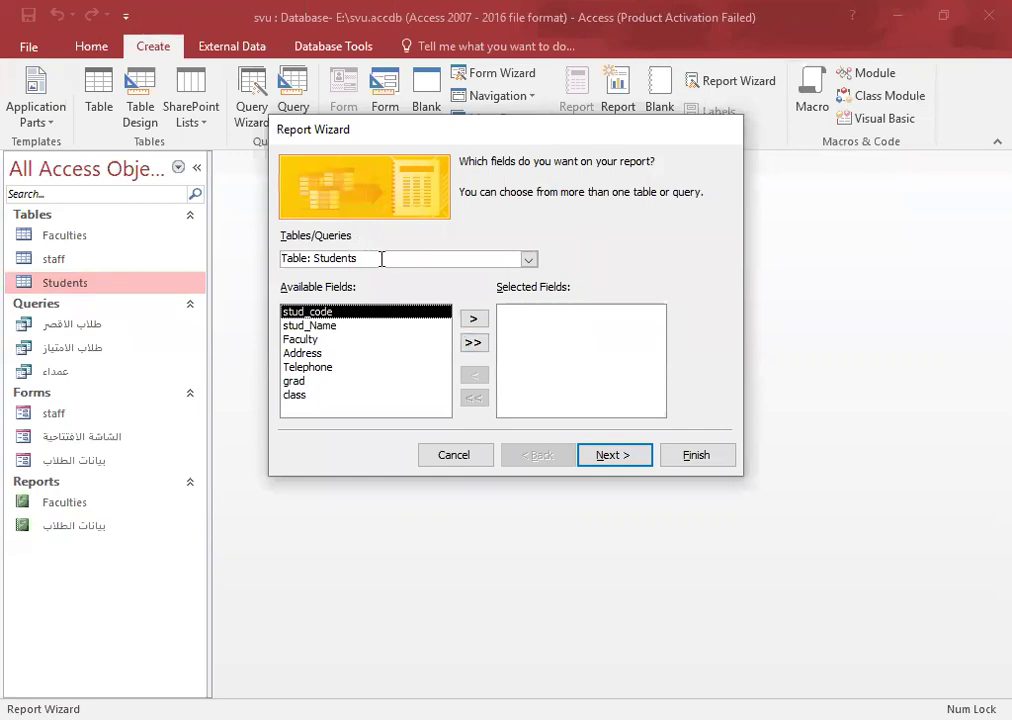
pyautogui.click(474, 342)
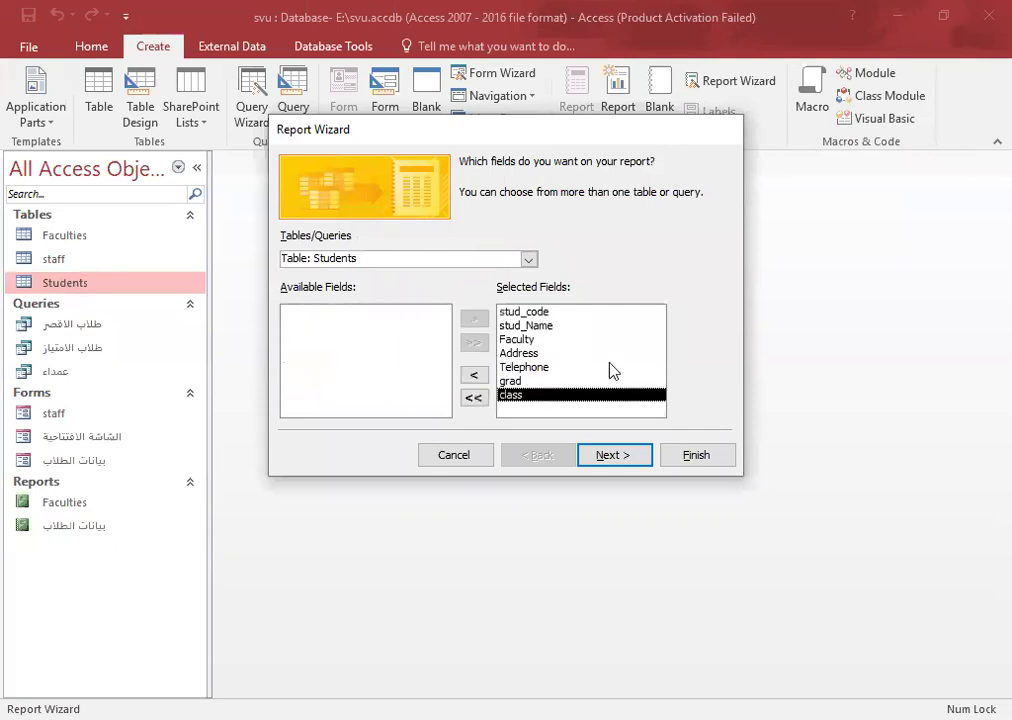
pyautogui.click(612, 456)
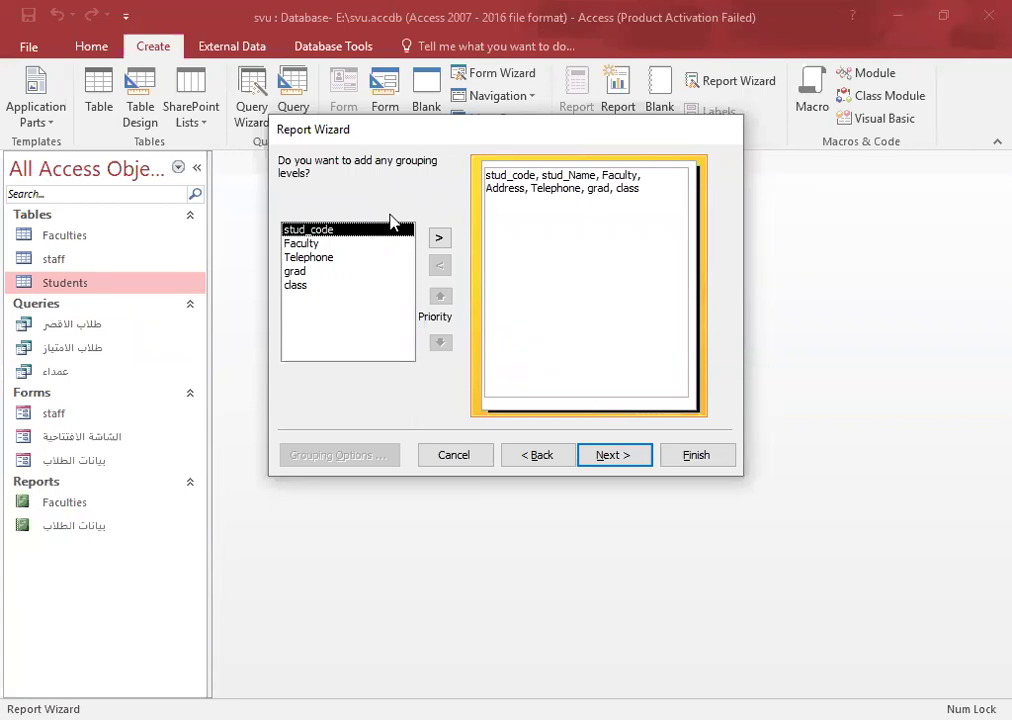
# Step: Add Faculty as the grouping level for the Students report
pyautogui.click(308, 246)
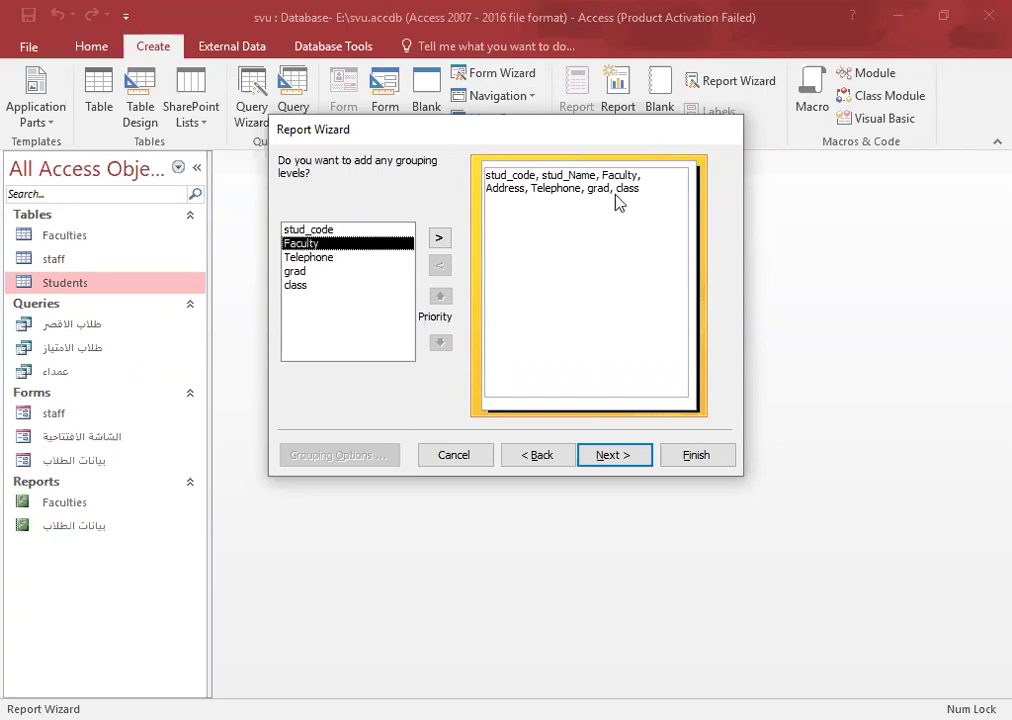
pyautogui.click(295, 272)
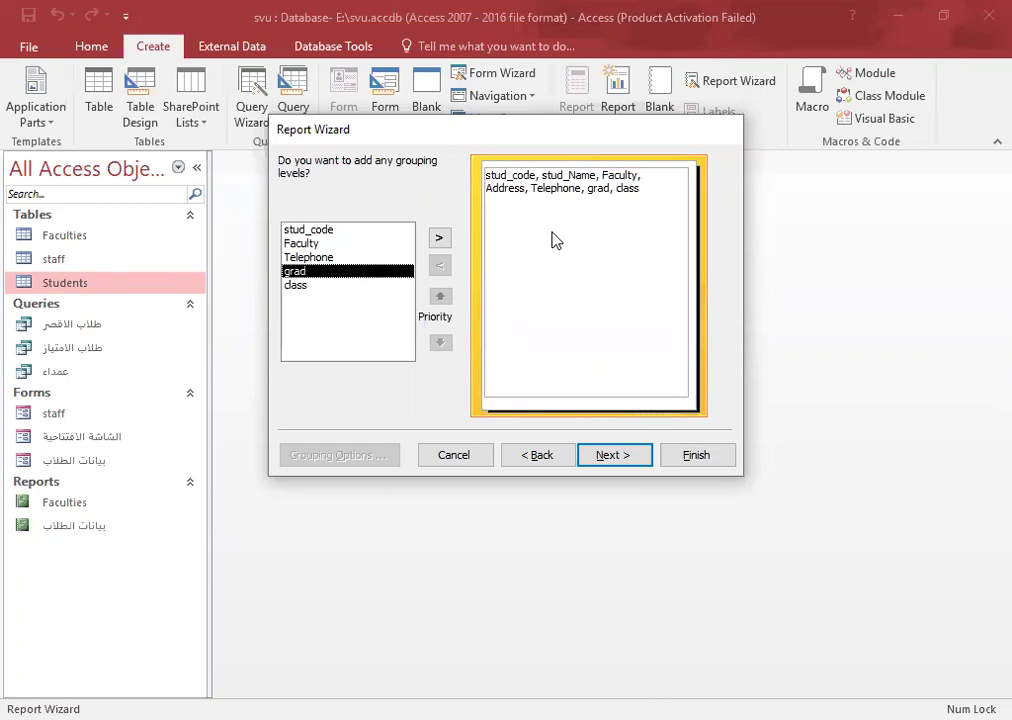
pyautogui.click(295, 286)
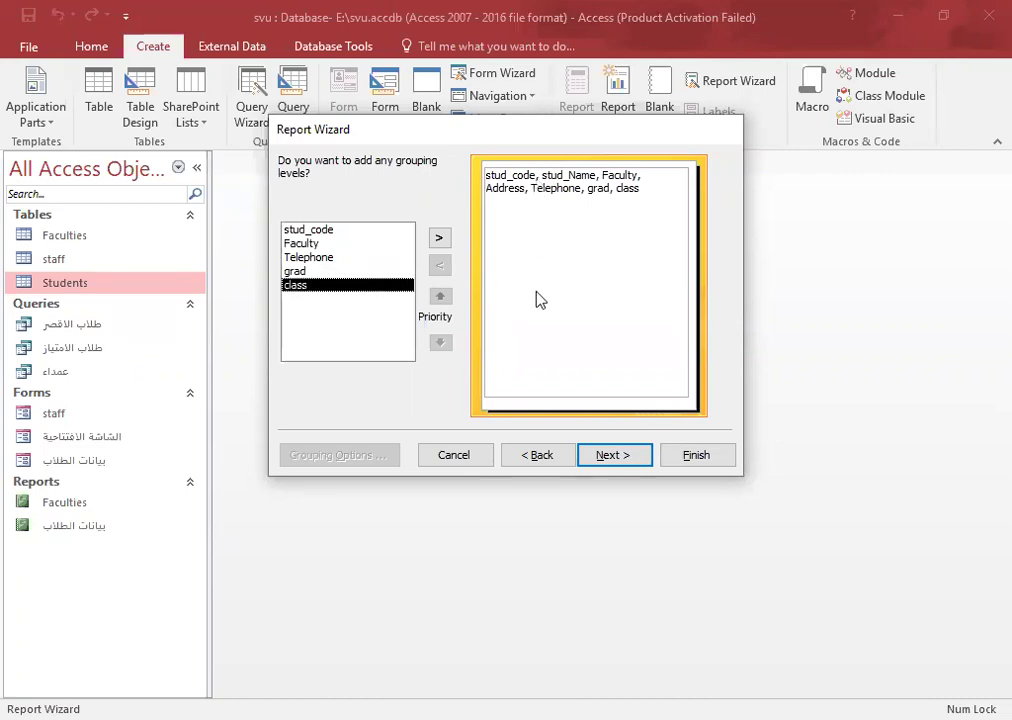
pyautogui.click(313, 246)
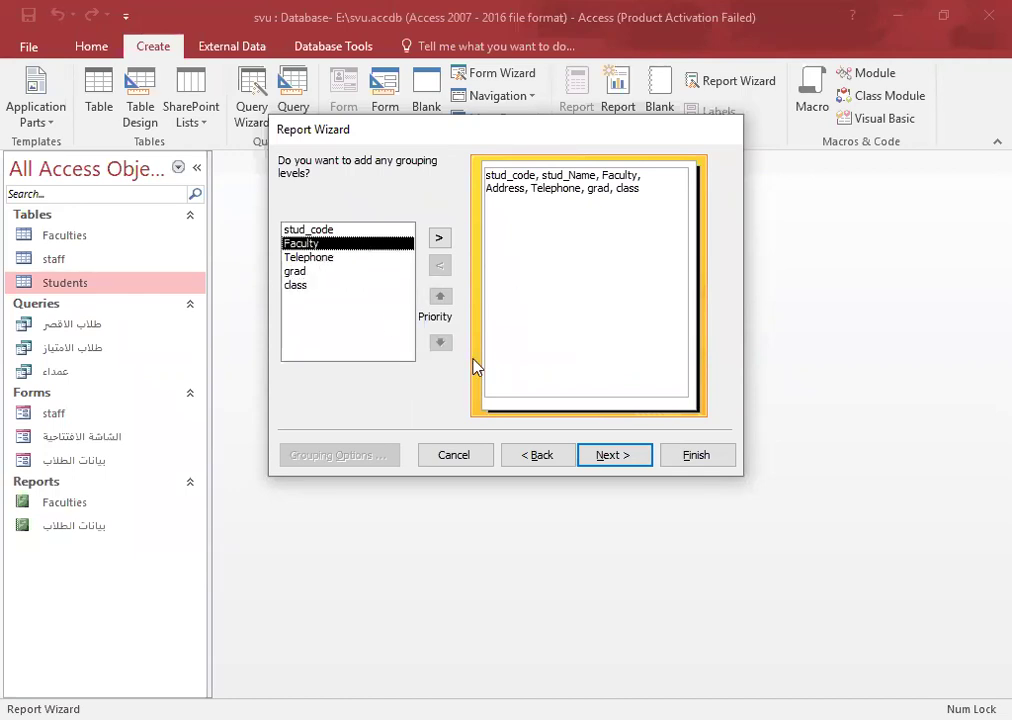
pyautogui.click(440, 239)
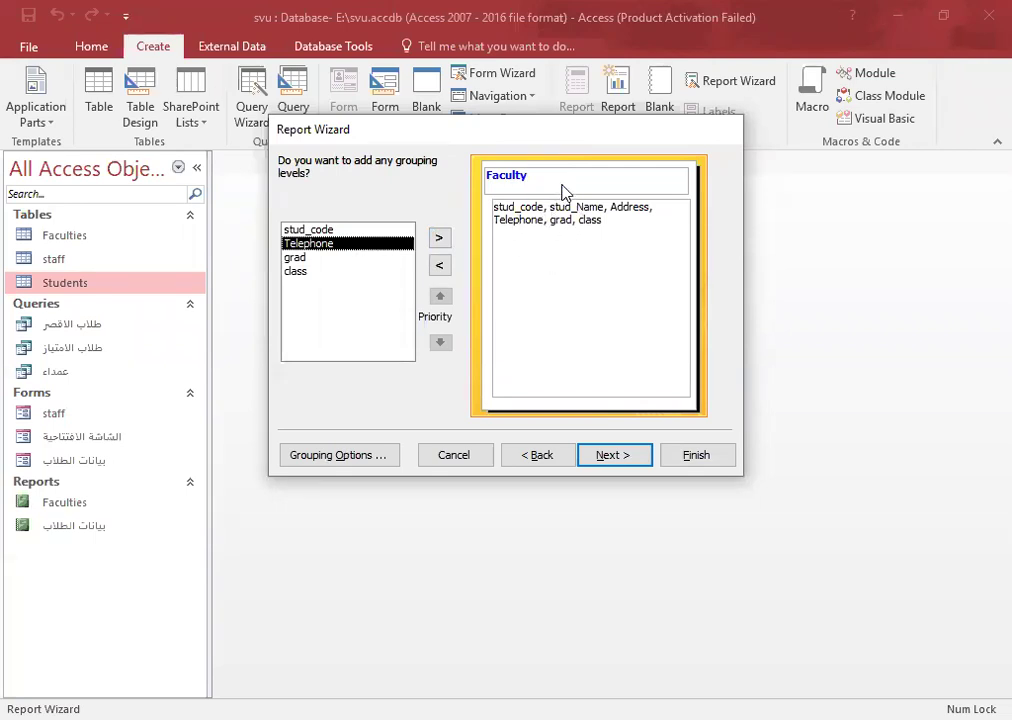
# Step: Examine the grouping intervals for the Faculty level, dismiss them, and advance to the sort order and summary settings
pyautogui.click(372, 455)
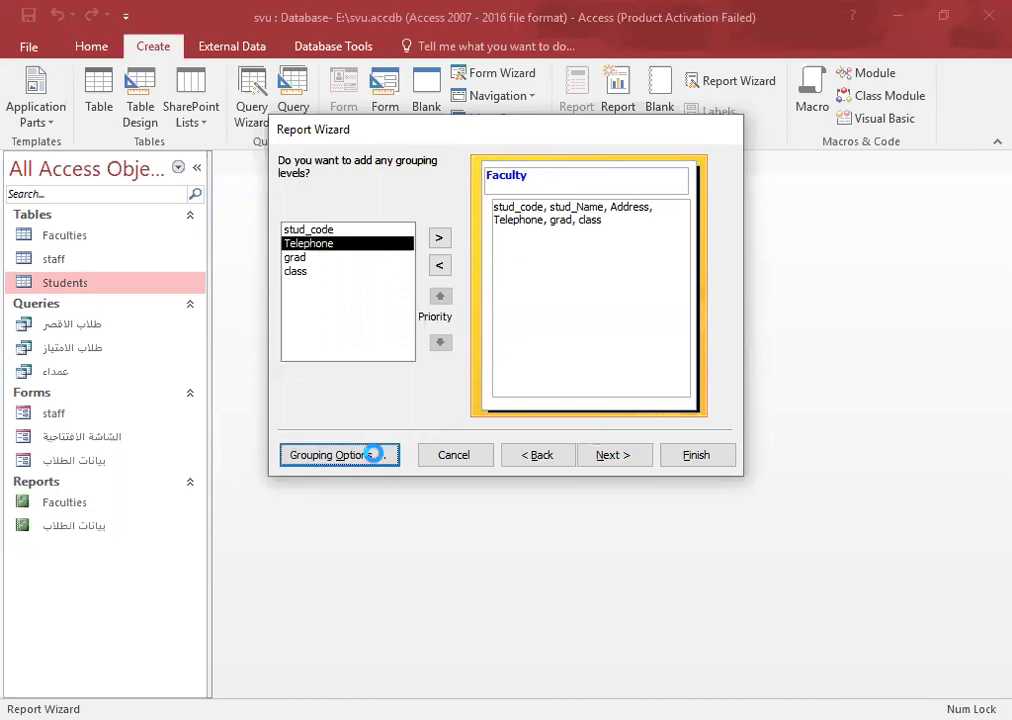
pyautogui.click(662, 260)
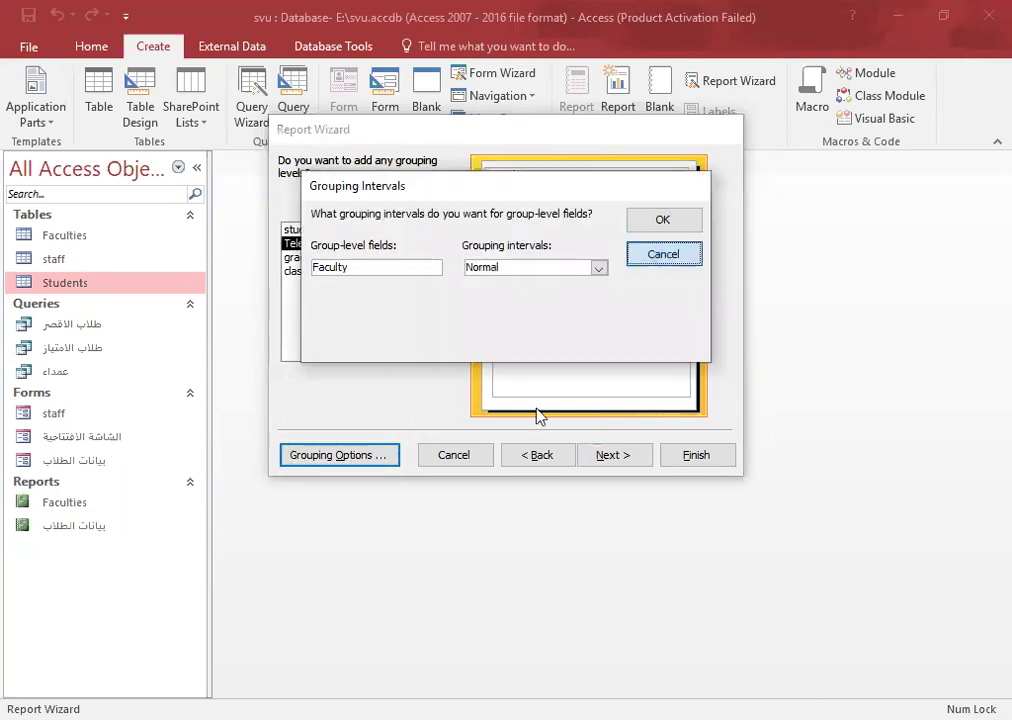
pyautogui.press('Return')
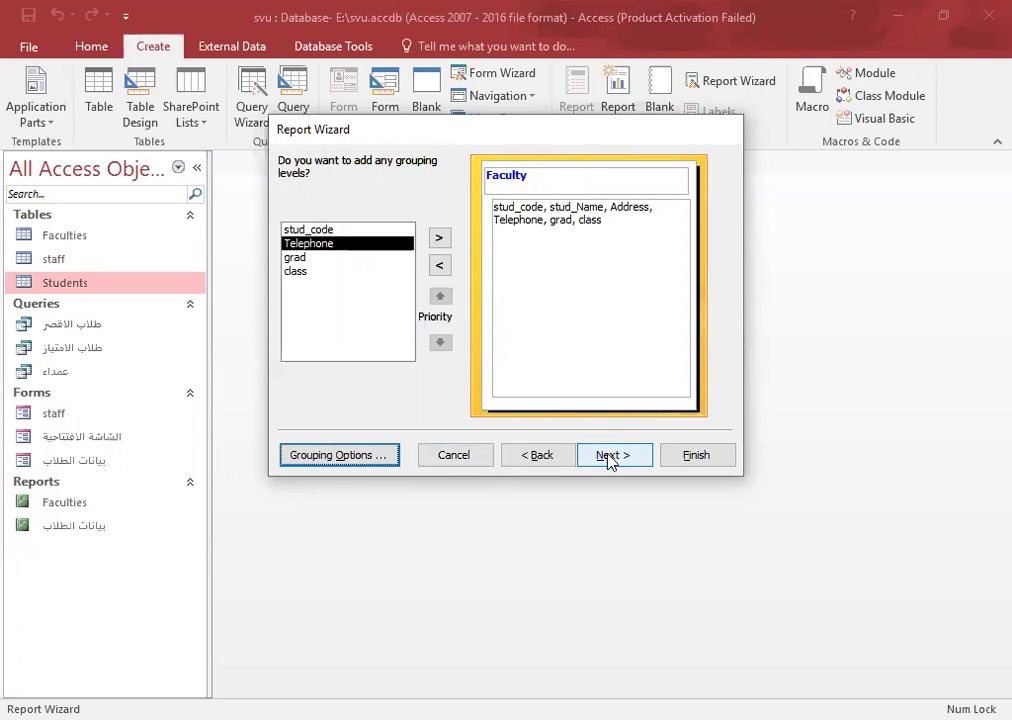
pyautogui.click(609, 457)
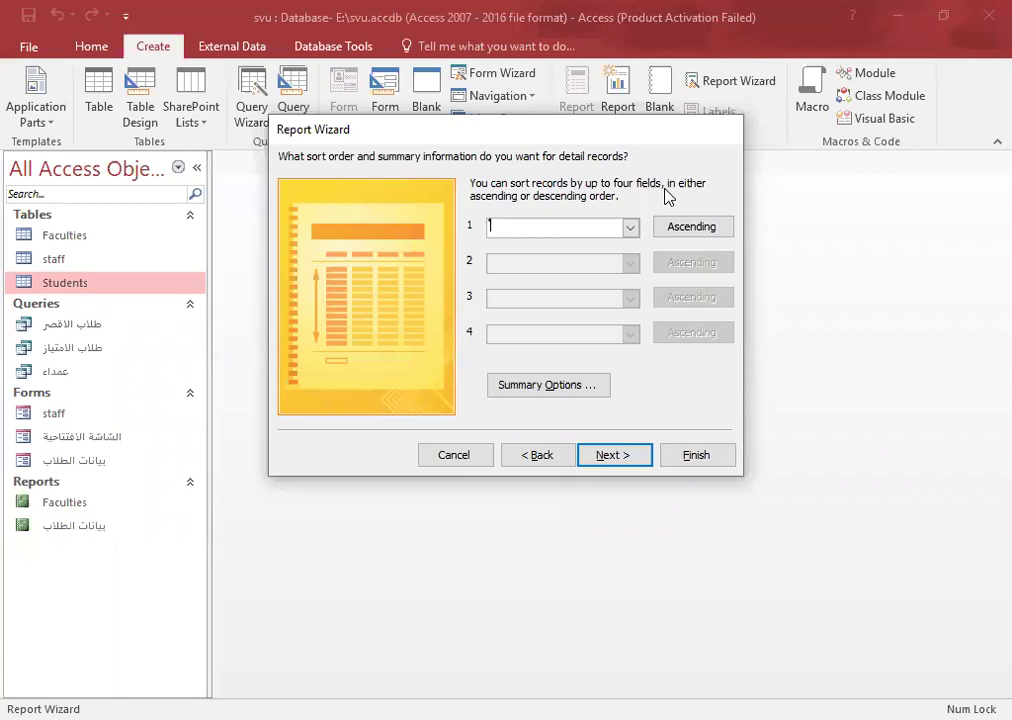
# Step: Examine the fields offered for the first sort level and the available summary options, without applying any
pyautogui.click(630, 228)
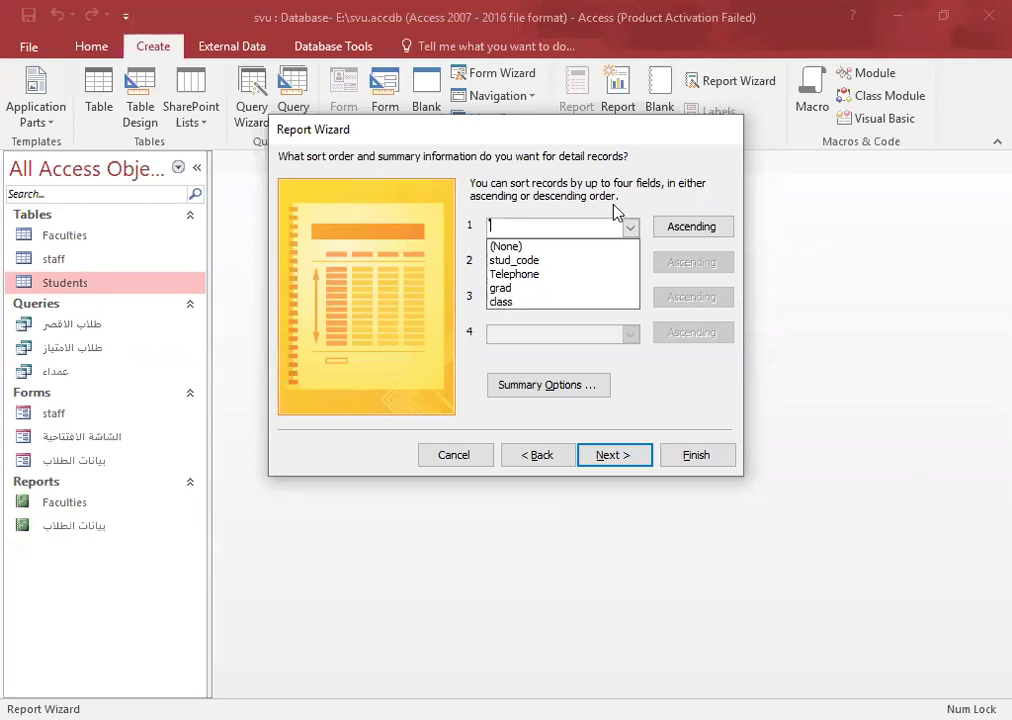
pyautogui.click(614, 210)
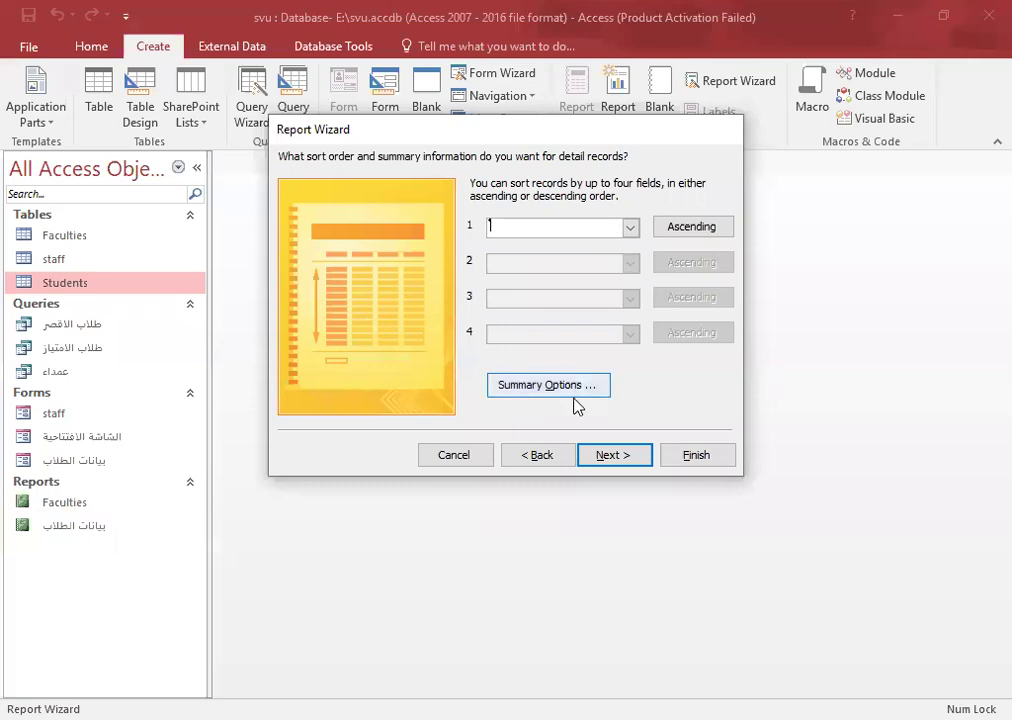
pyautogui.click(528, 385)
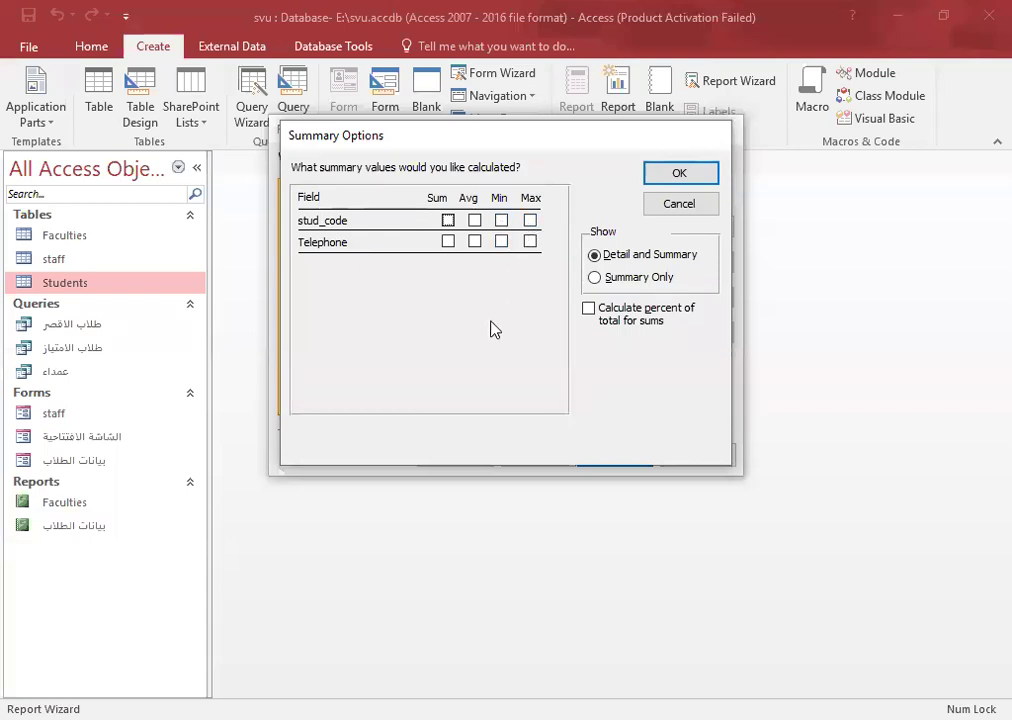
pyautogui.click(684, 208)
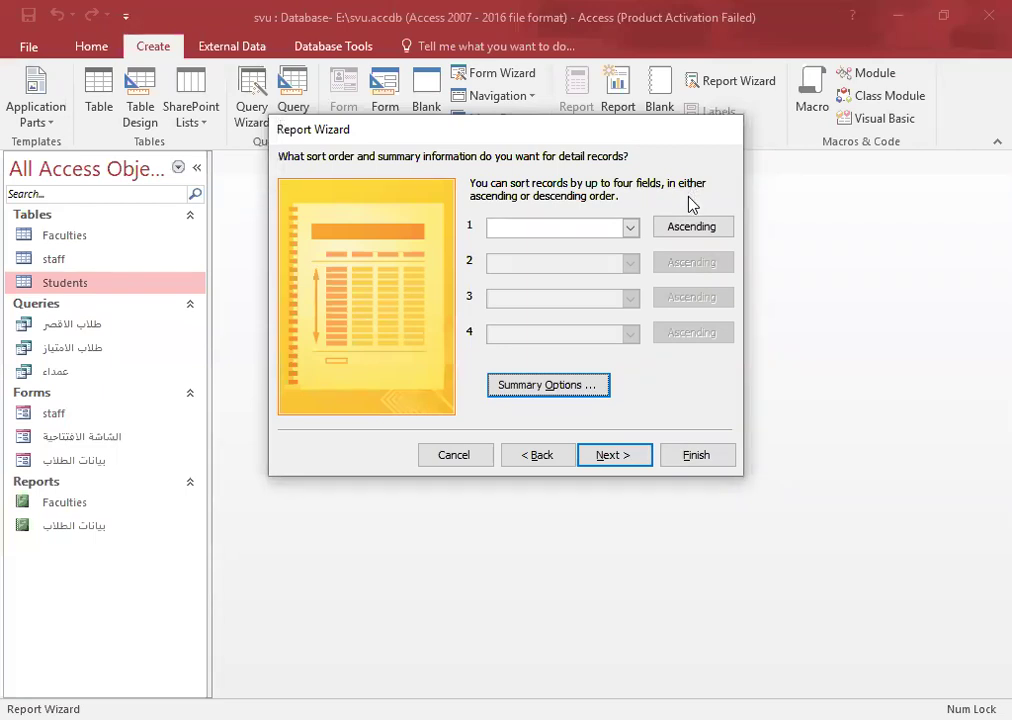
# Step: Accept the Stepped layout in Portrait orientation, title the report "بيان مفصل", and finish the wizard with the report previewed
pyautogui.click(627, 463)
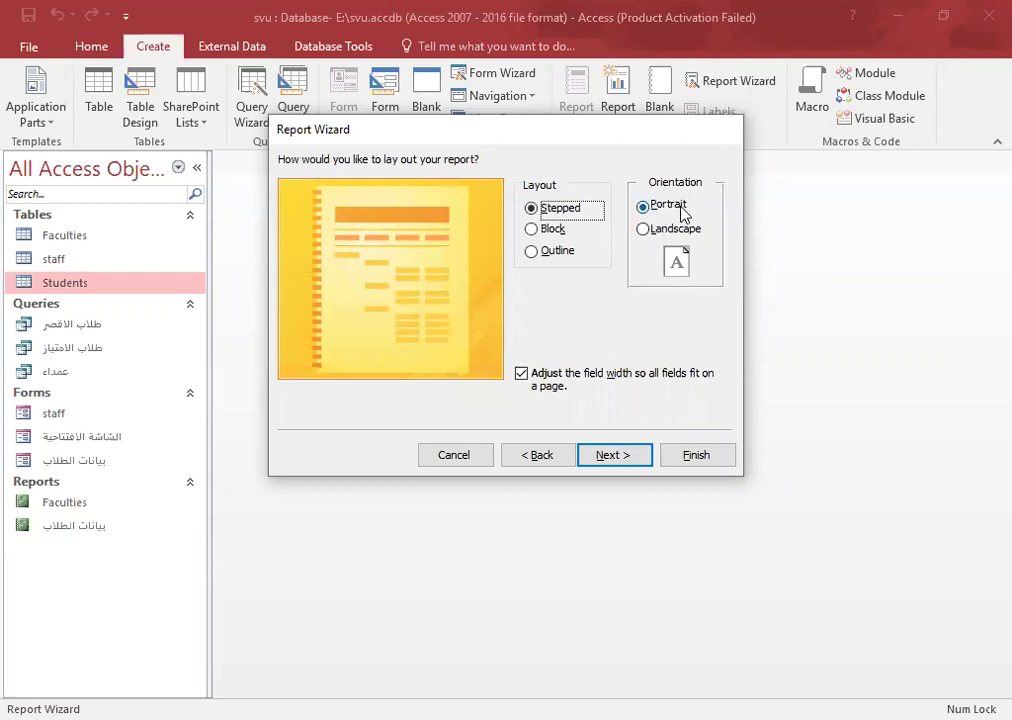
pyautogui.click(614, 462)
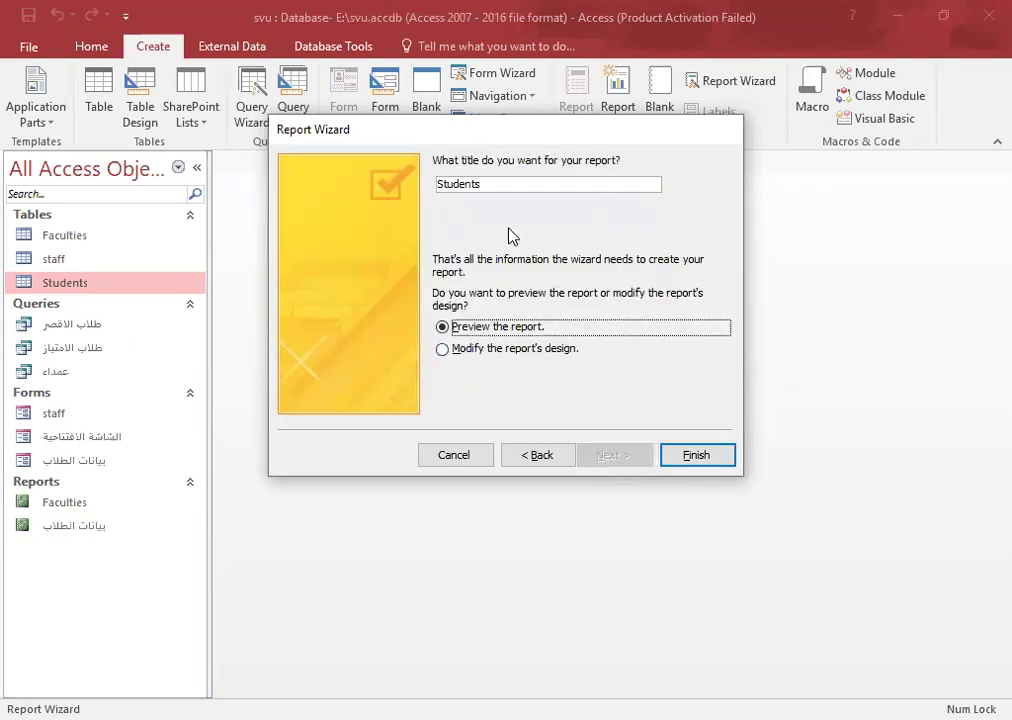
pyautogui.doubleClick(479, 184)
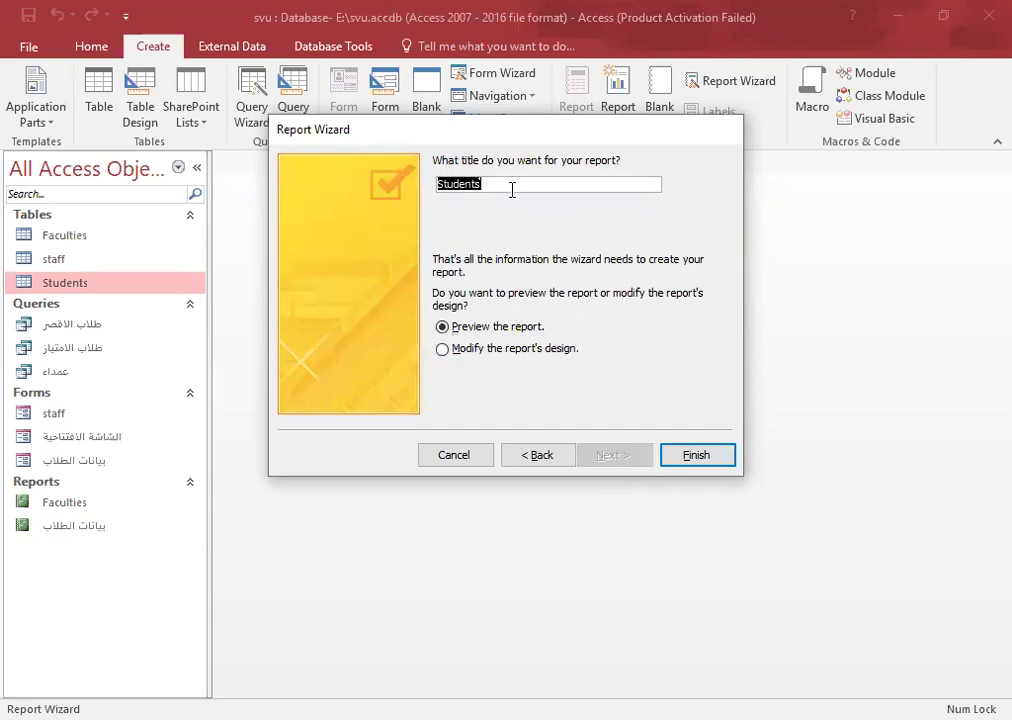
pyautogui.write('بيان مفصل')
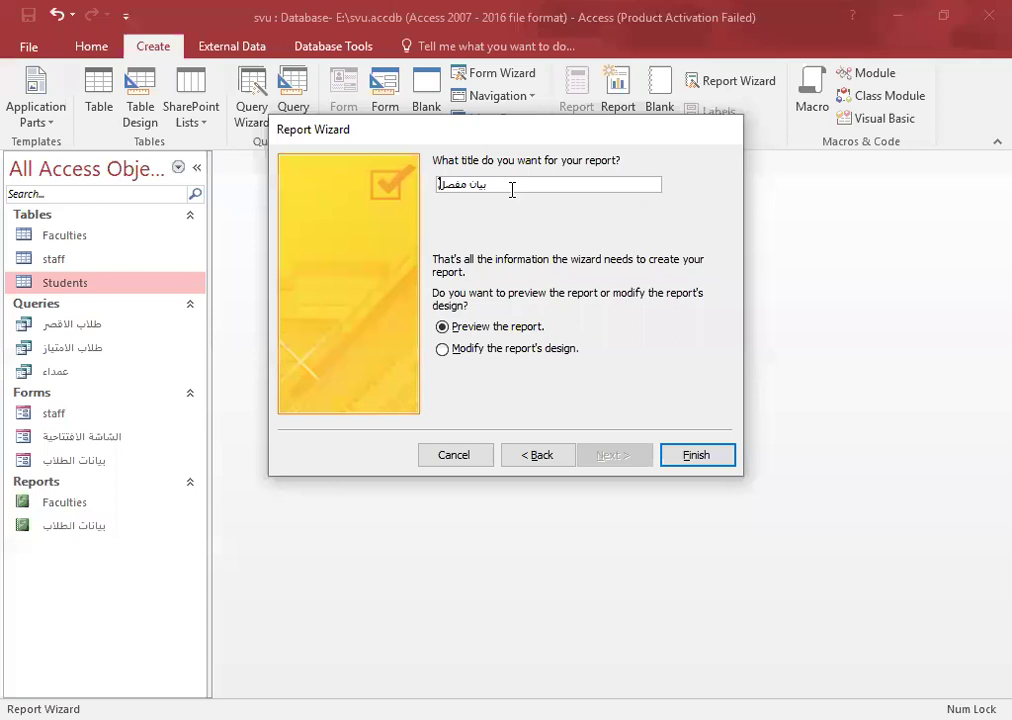
pyautogui.click(686, 457)
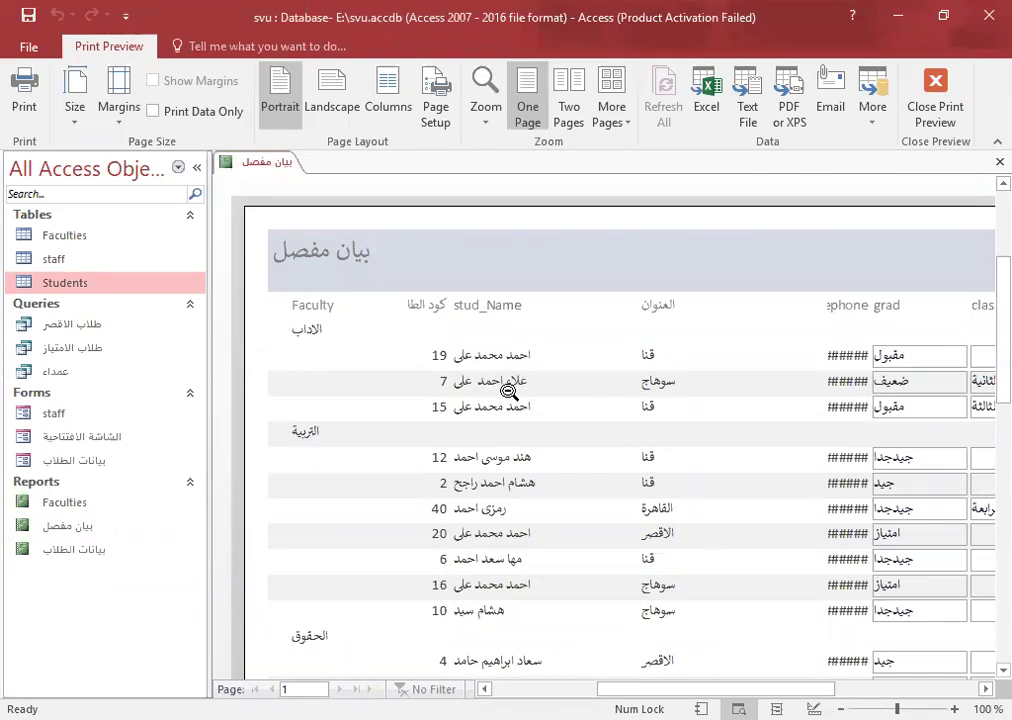
# Step: Review the student records under each faculty group in the report's print preview, both close up and as a whole page
pyautogui.scroll(-1, 395, 422)
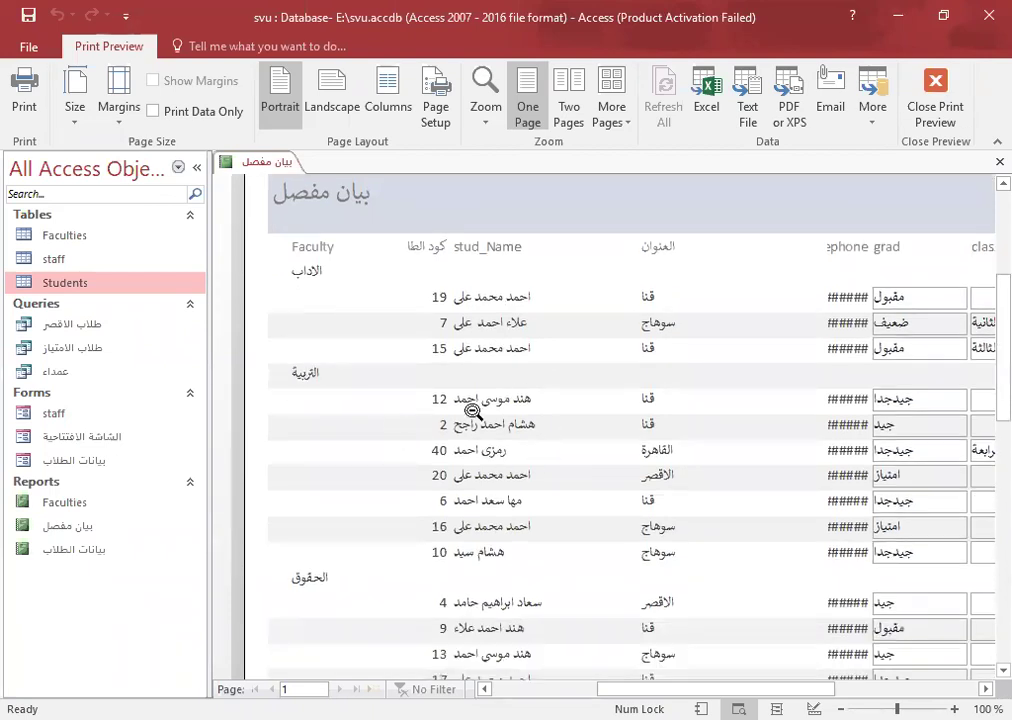
pyautogui.scroll(-2, 393, 440)
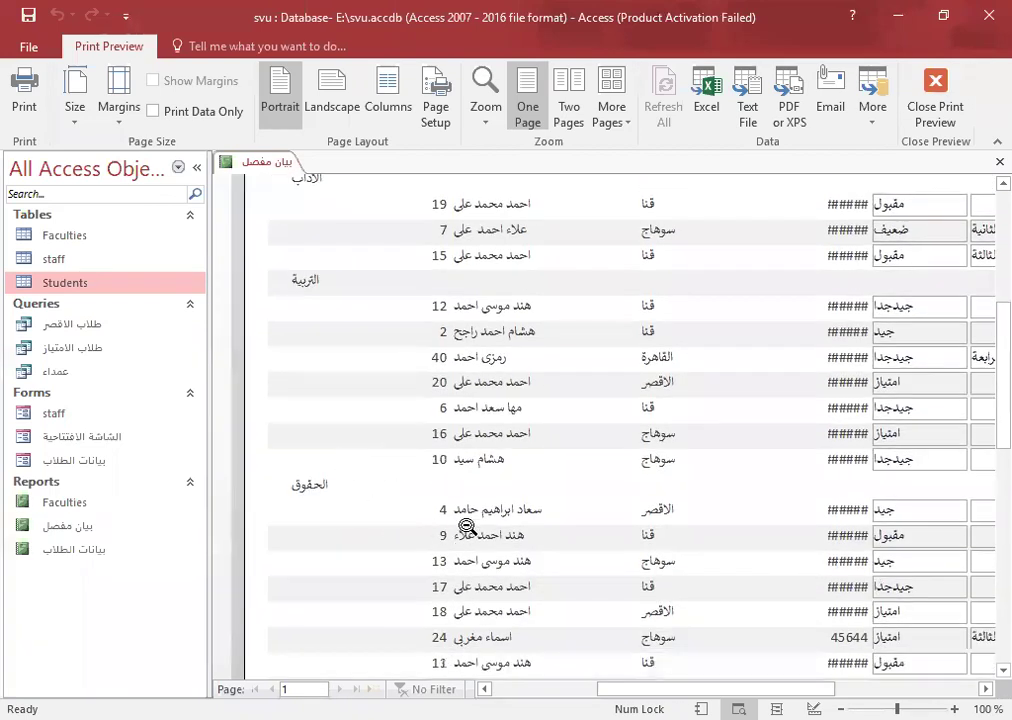
pyautogui.scroll(-1, 468, 520)
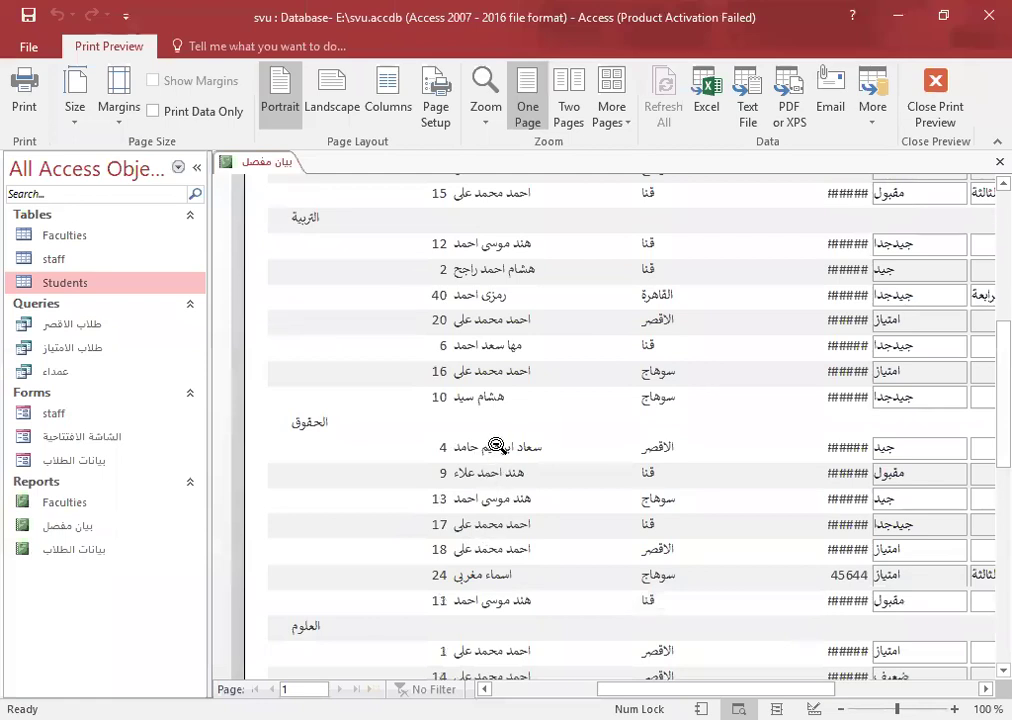
pyautogui.scroll(-1, 496, 445)
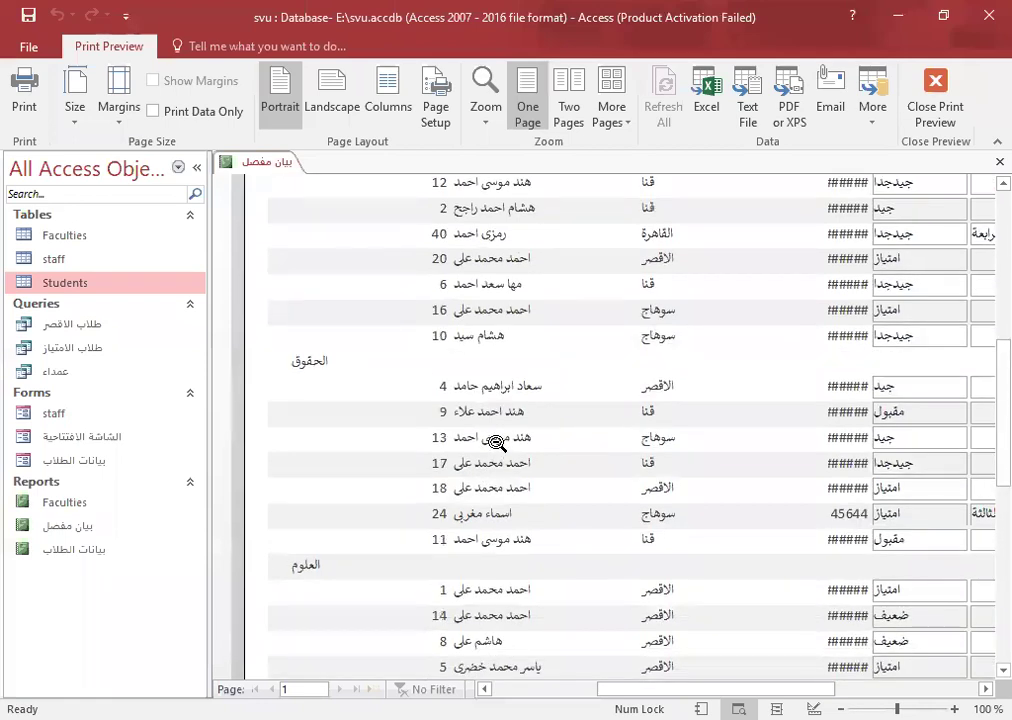
pyautogui.scroll(-1, 496, 443)
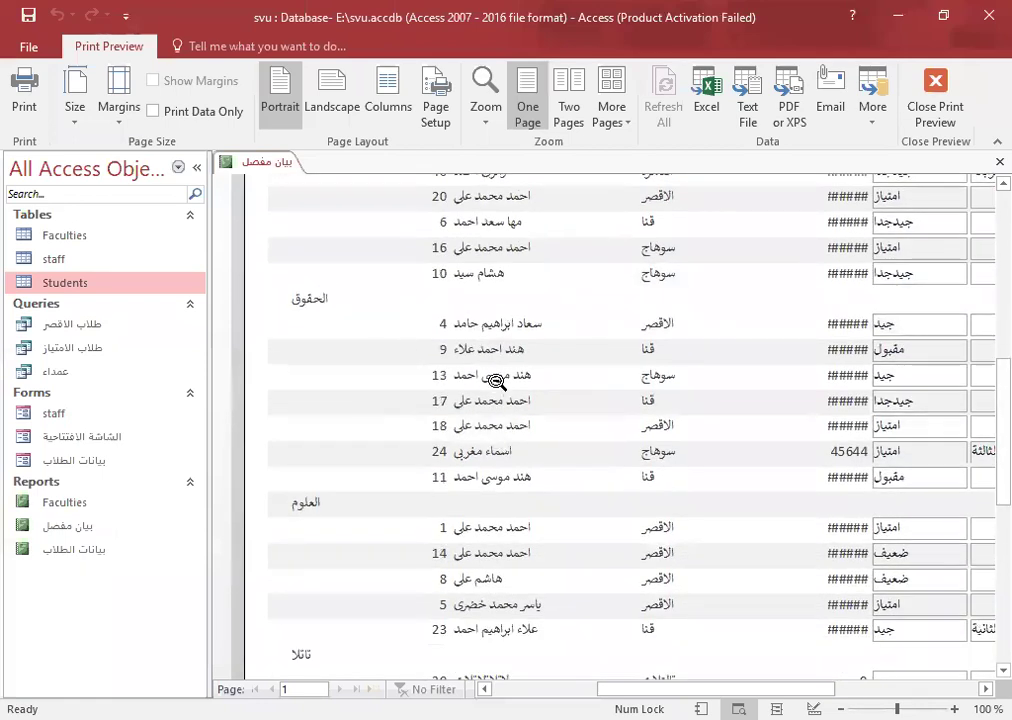
pyautogui.click(496, 381)
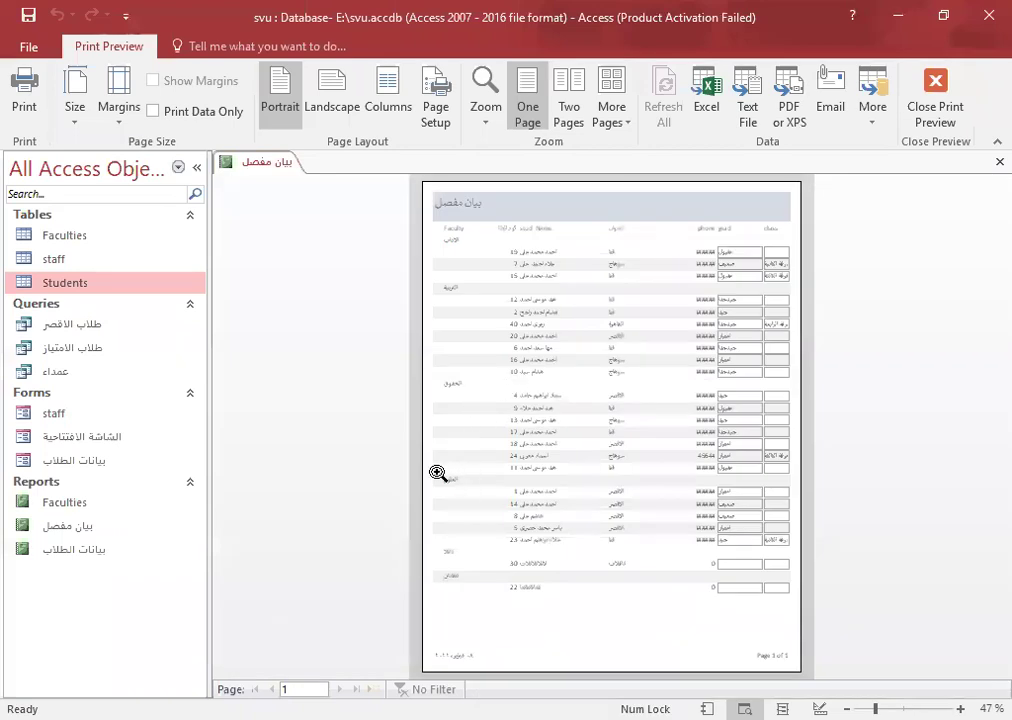
pyautogui.click(552, 499)
pyautogui.scroll(-3, 429, 499)
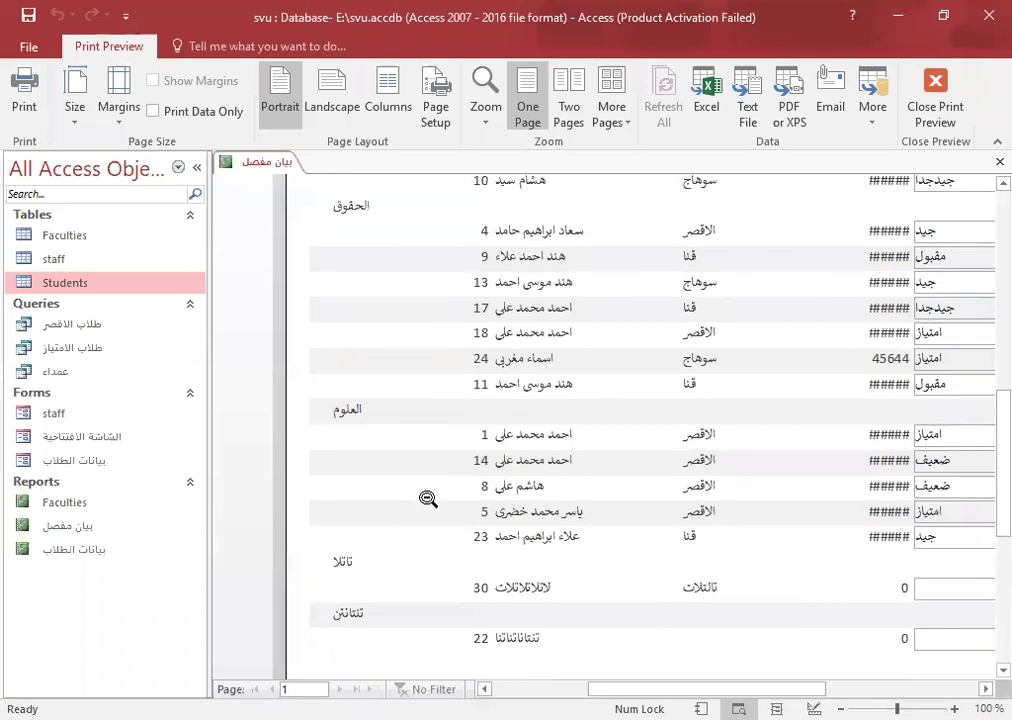
pyautogui.scroll(6, 428, 499)
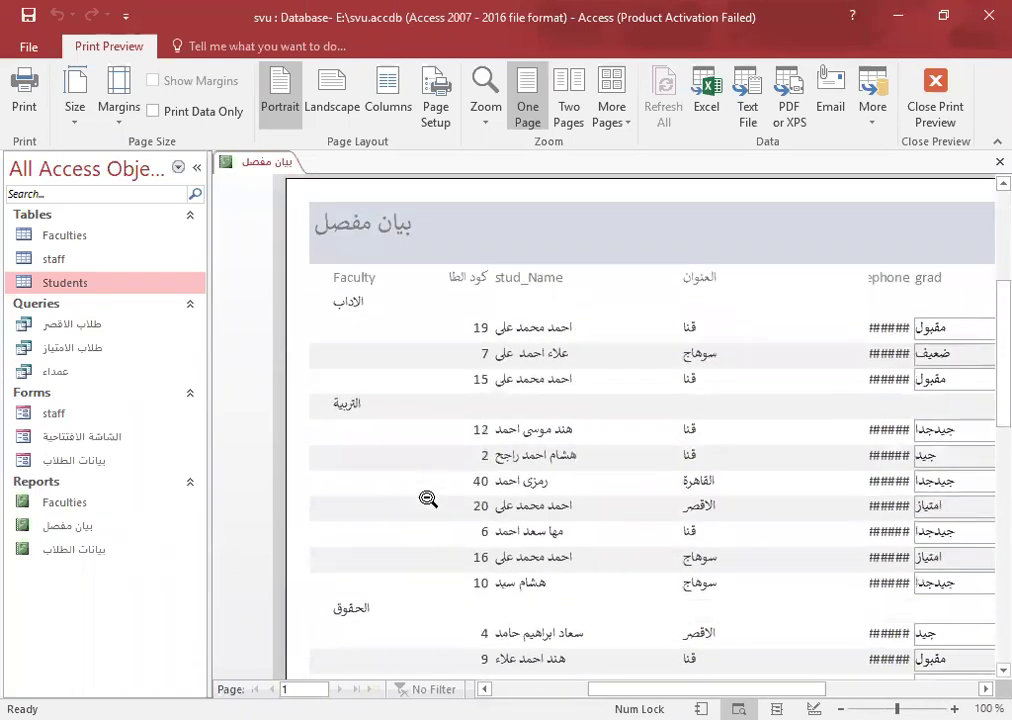